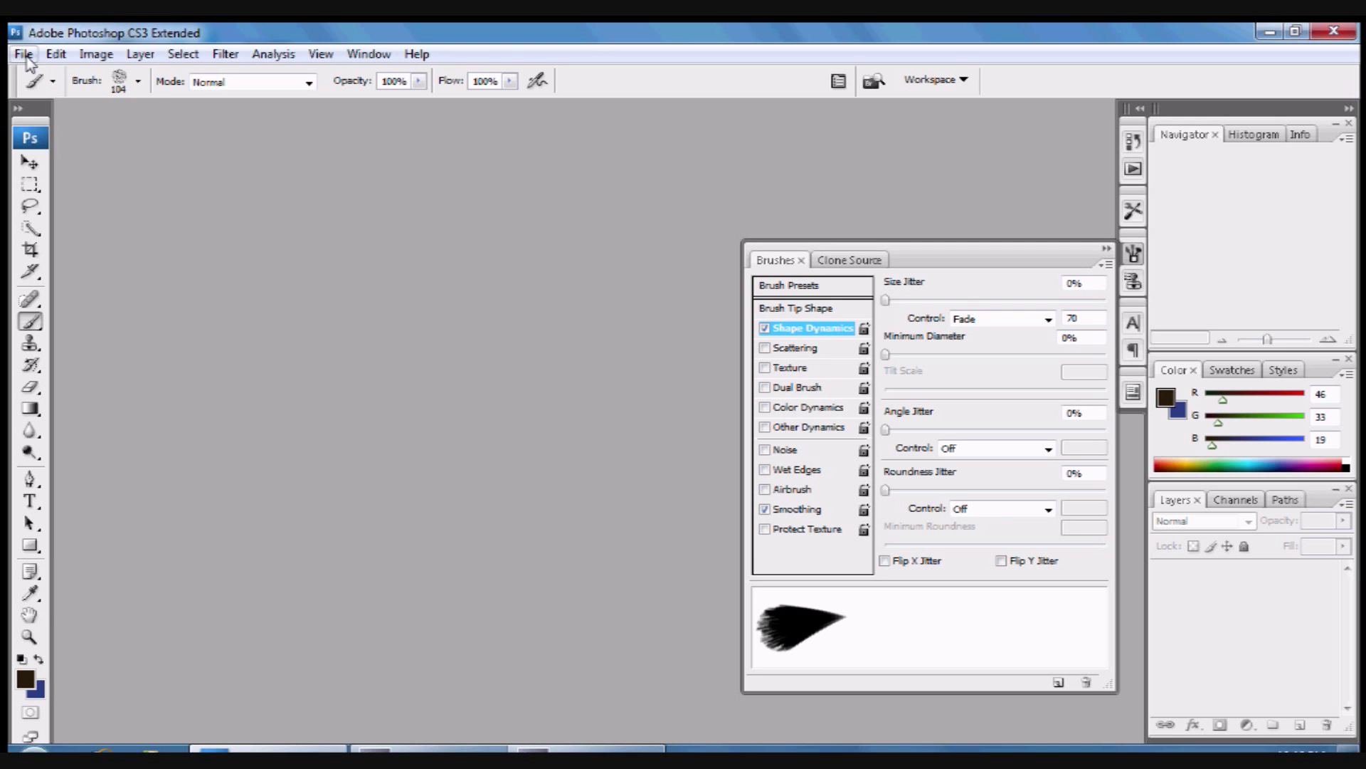
Step: Create a 2000 × 2000 px, 72 ppi transparent RGB document and fit it on screen
{"action": "left_click", "coordinate": [24, 54]}
{"action": "left_click", "coordinate": [32, 73]}
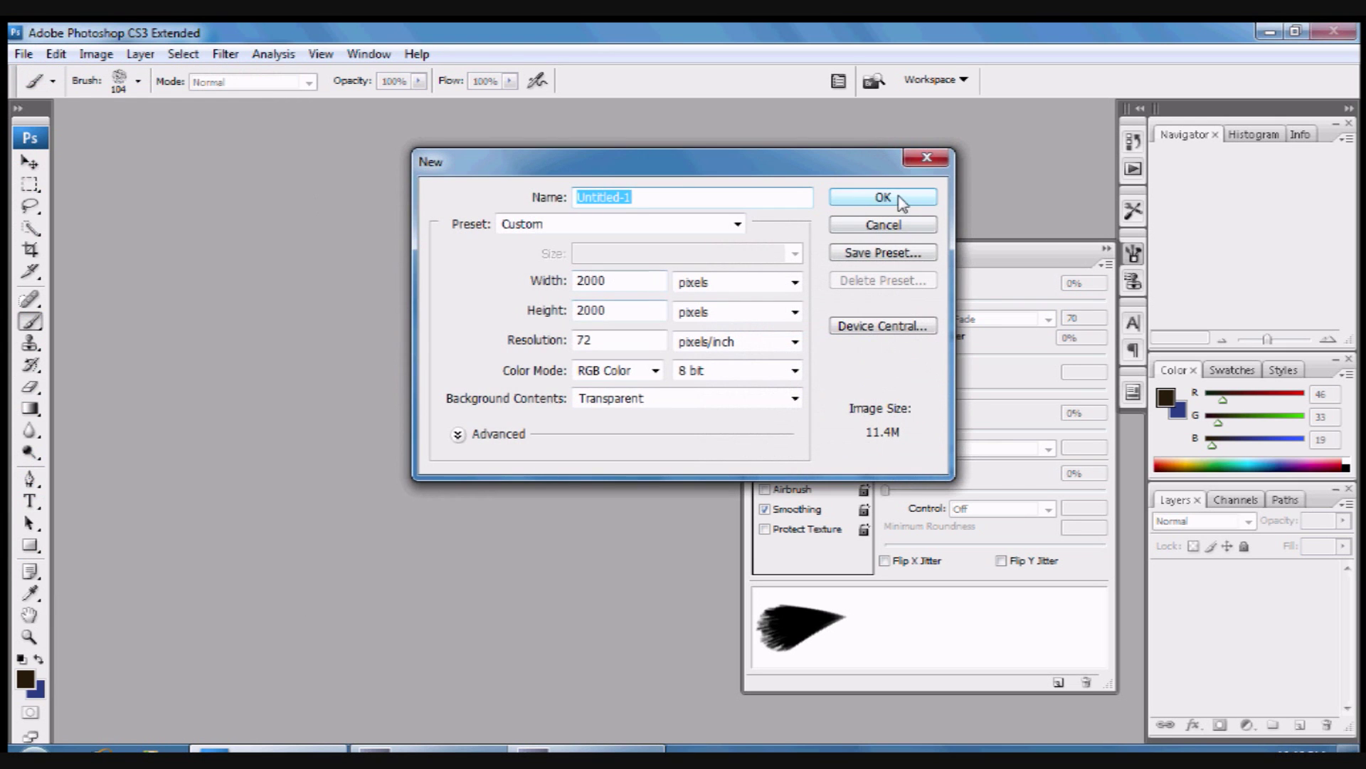
{"action": "left_click", "coordinate": [900, 201]}
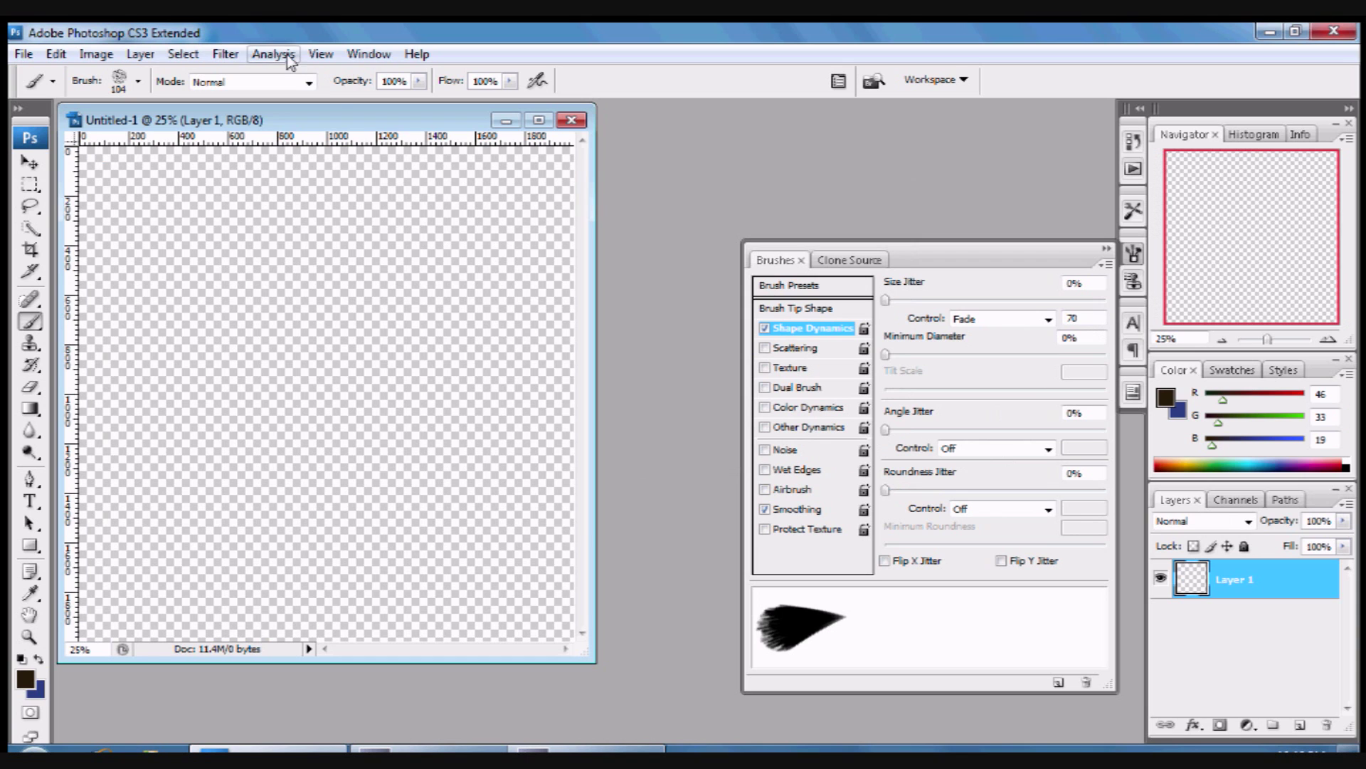
{"action": "left_click", "coordinate": [332, 54]}
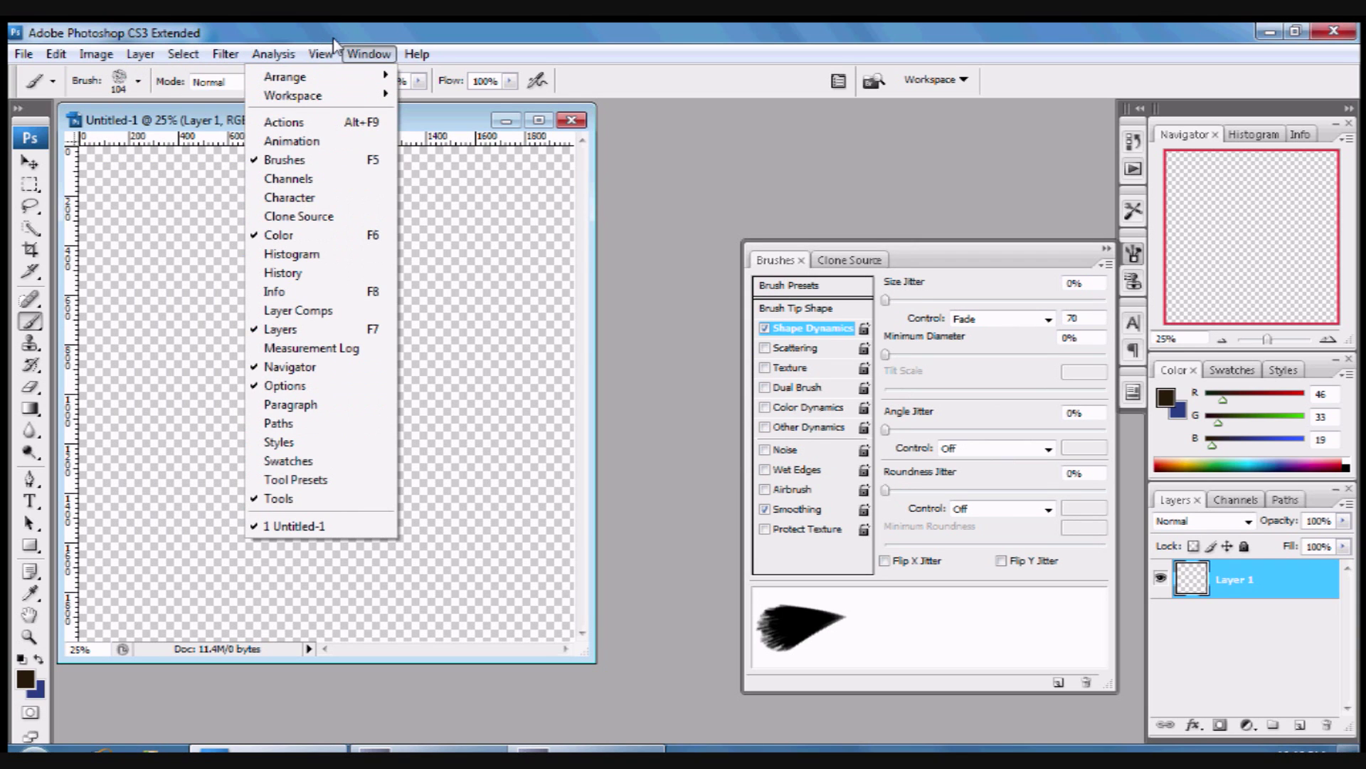
{"action": "left_click", "coordinate": [271, 225]}
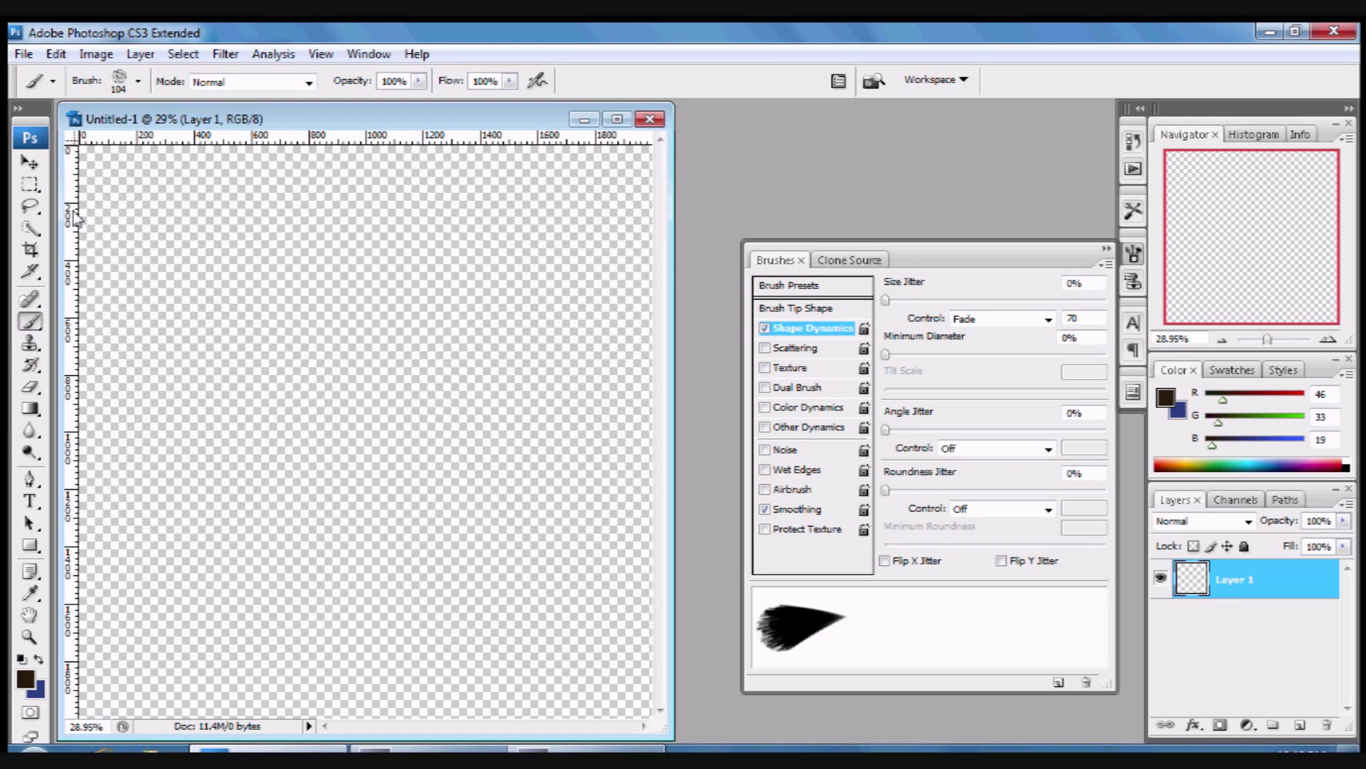
Step: Keep foreground colour 2e2113, load Thick Heavy Brushes and pick the 104 px preset
{"action": "left_click", "coordinate": [31, 683]}
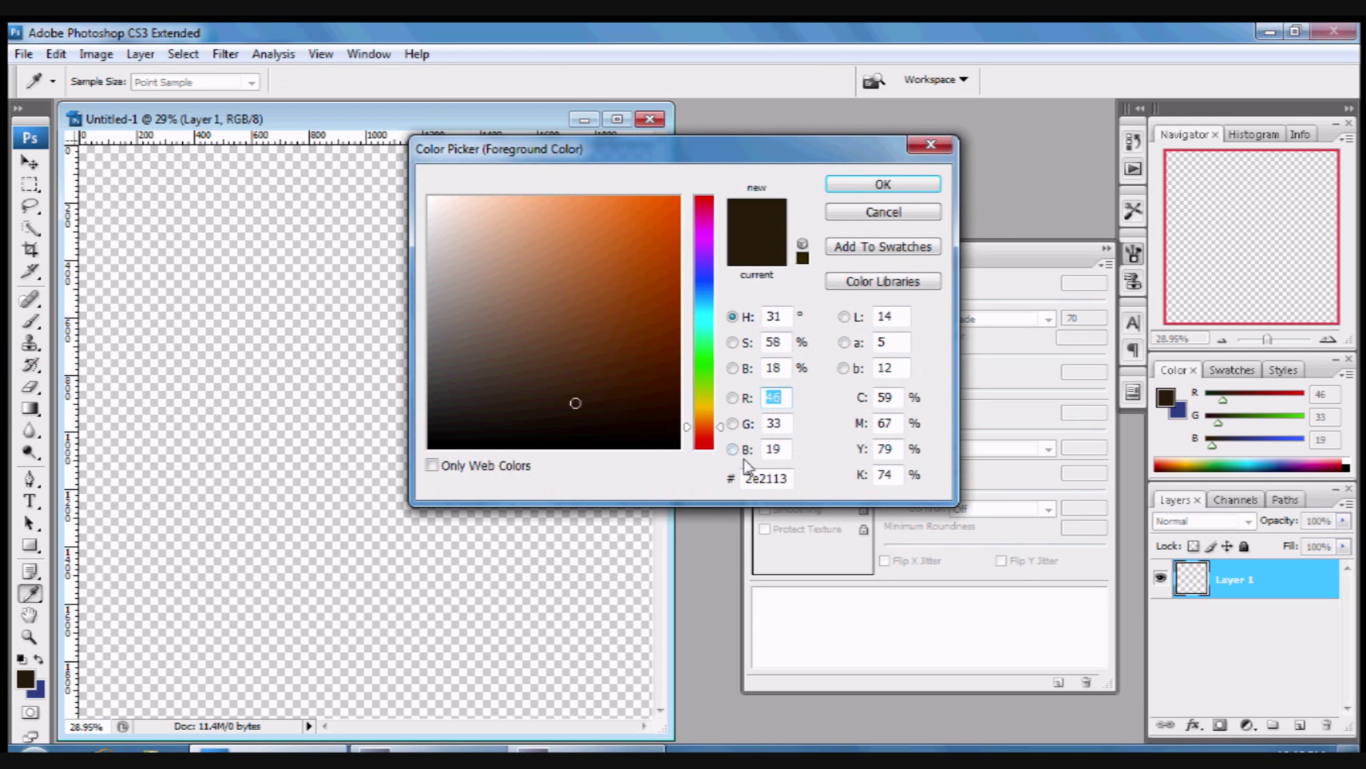
{"action": "left_click", "coordinate": [882, 184]}
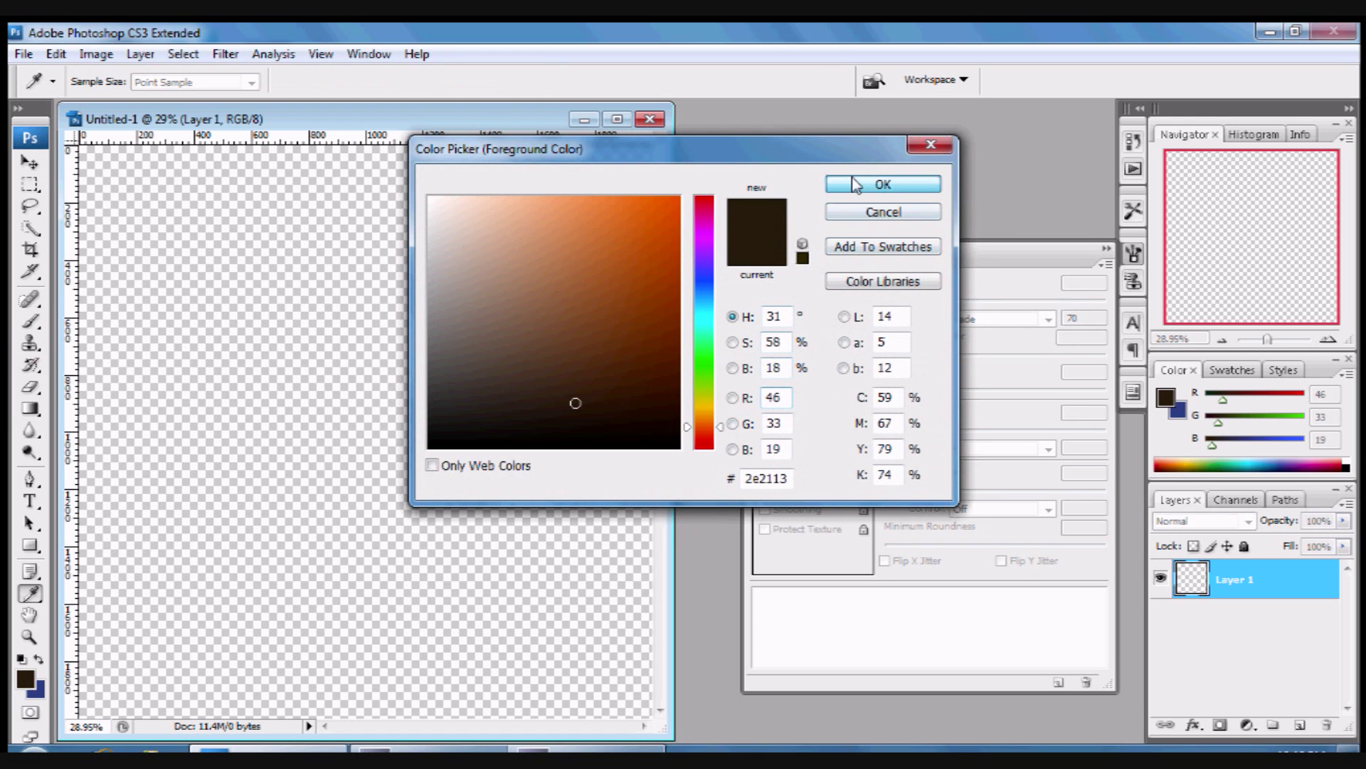
{"action": "left_click", "coordinate": [139, 84]}
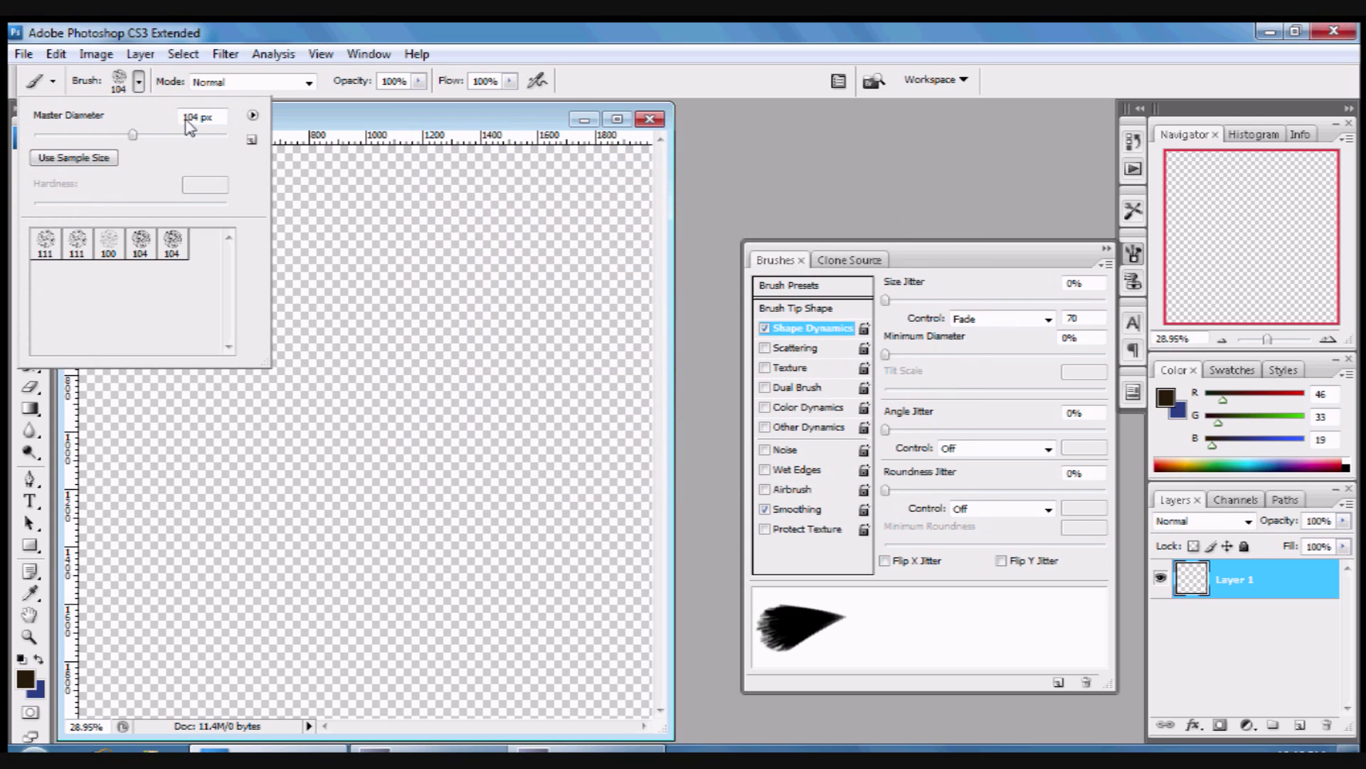
{"action": "left_click", "coordinate": [253, 117]}
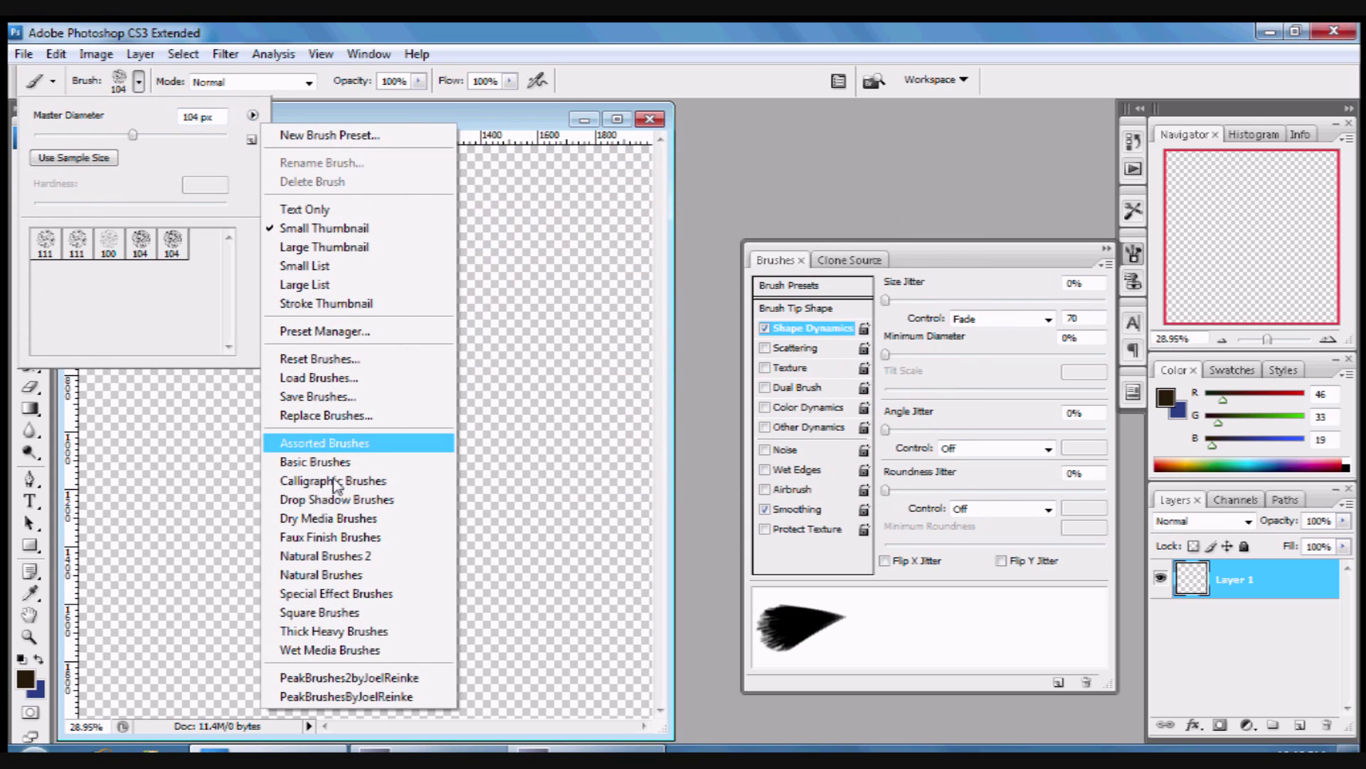
{"action": "left_click", "coordinate": [324, 633]}
{"action": "left_click", "coordinate": [684, 313]}
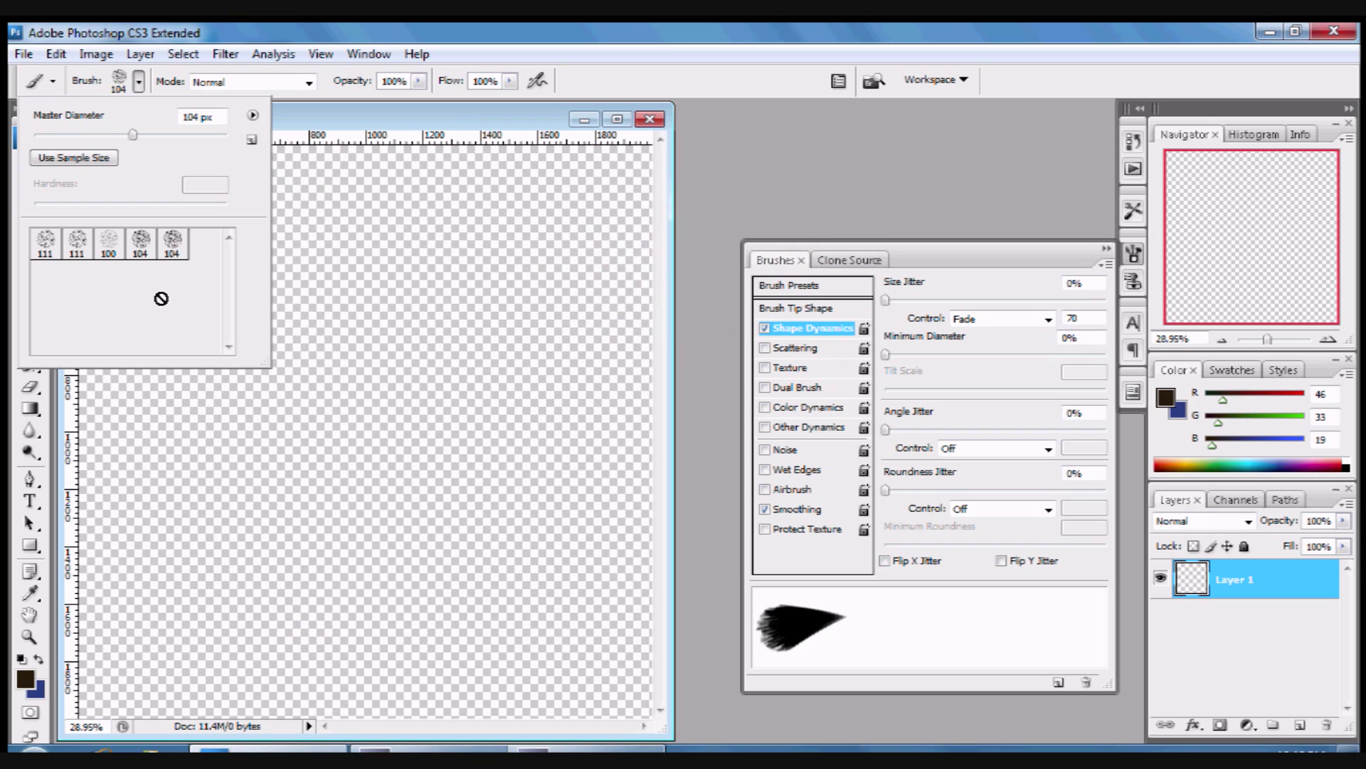
{"action": "left_click", "coordinate": [150, 238]}
Step: Set Shape Dynamics size control to Fade over 700 steps with 0% minimum diameter
{"action": "left_click", "coordinate": [142, 84]}
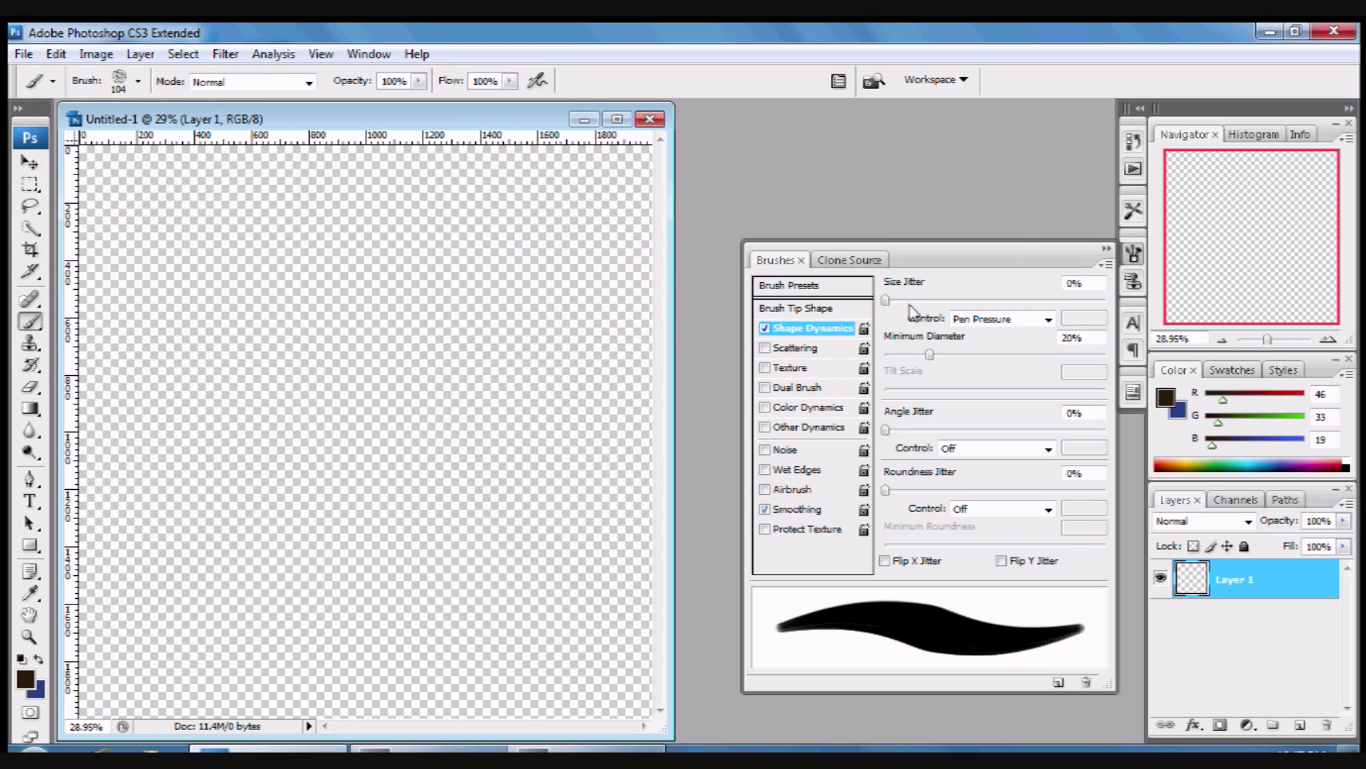
{"action": "left_click", "coordinate": [1037, 319]}
{"action": "left_click", "coordinate": [1016, 353]}
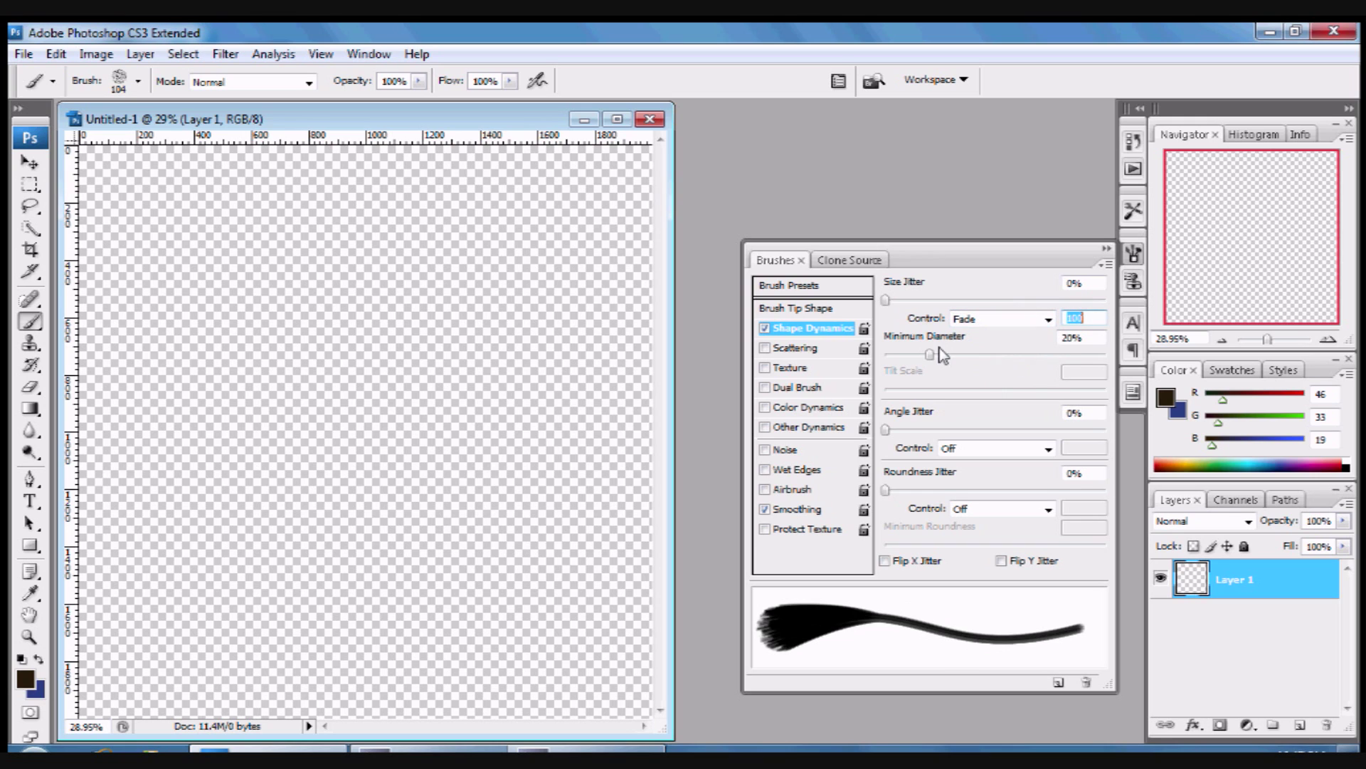
{"action": "left_click_drag", "start_coordinate": [929, 354], "coordinate": [885, 354]}
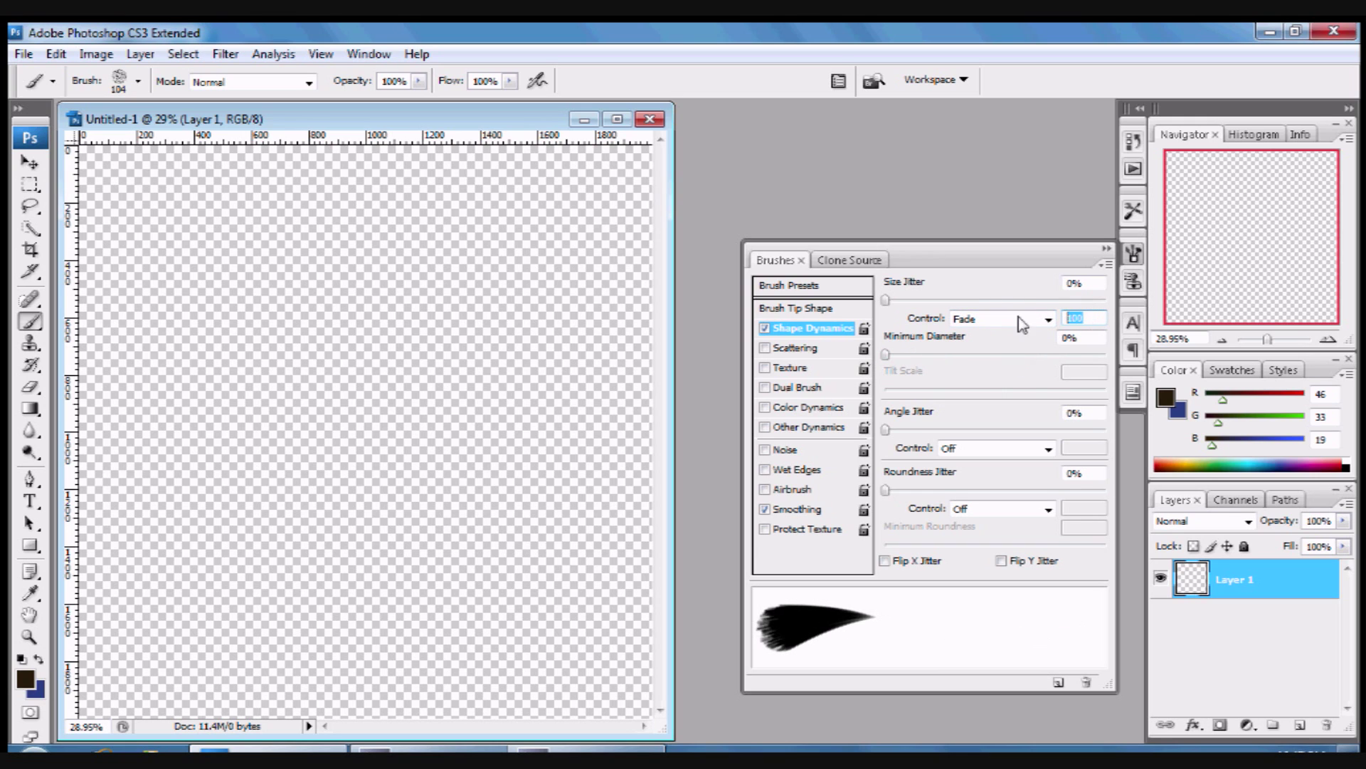
{"action": "type", "text": "500"}
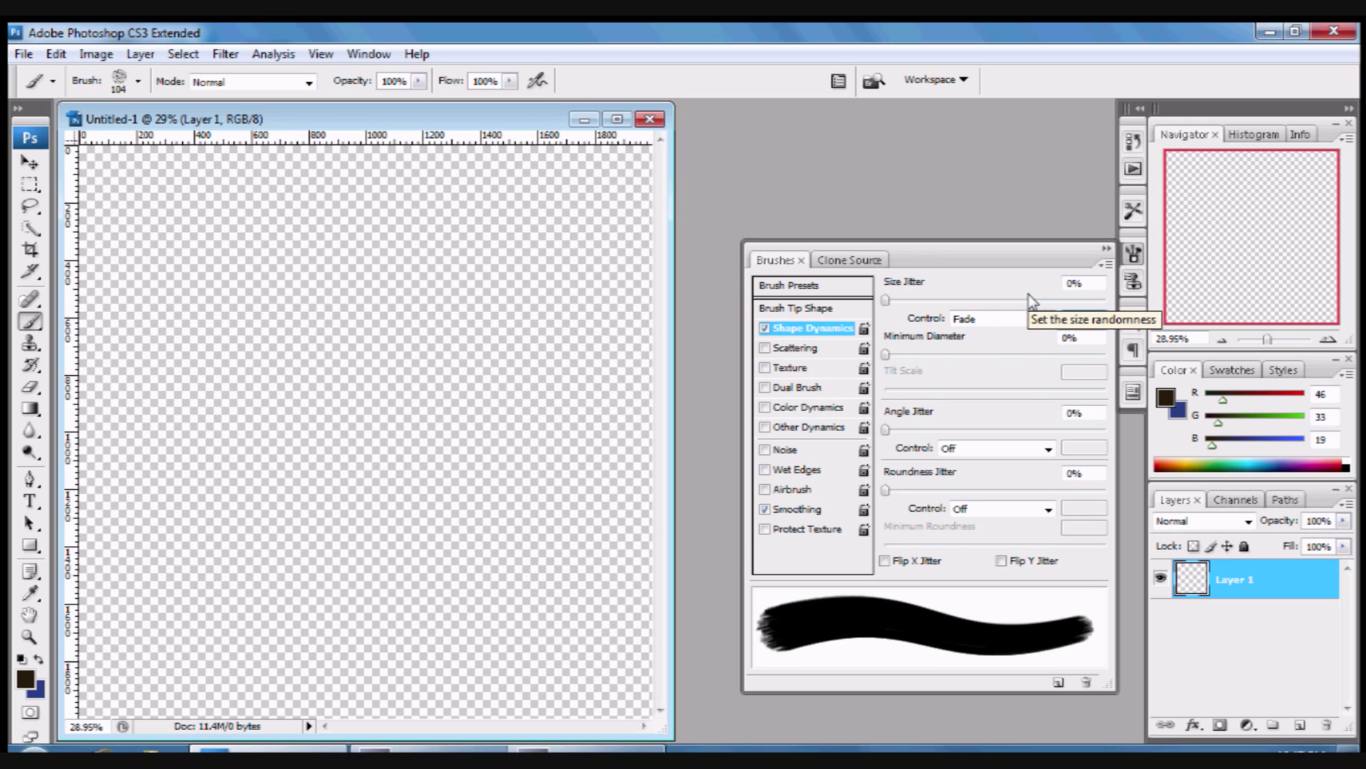
{"action": "left_click", "coordinate": [1086, 336]}
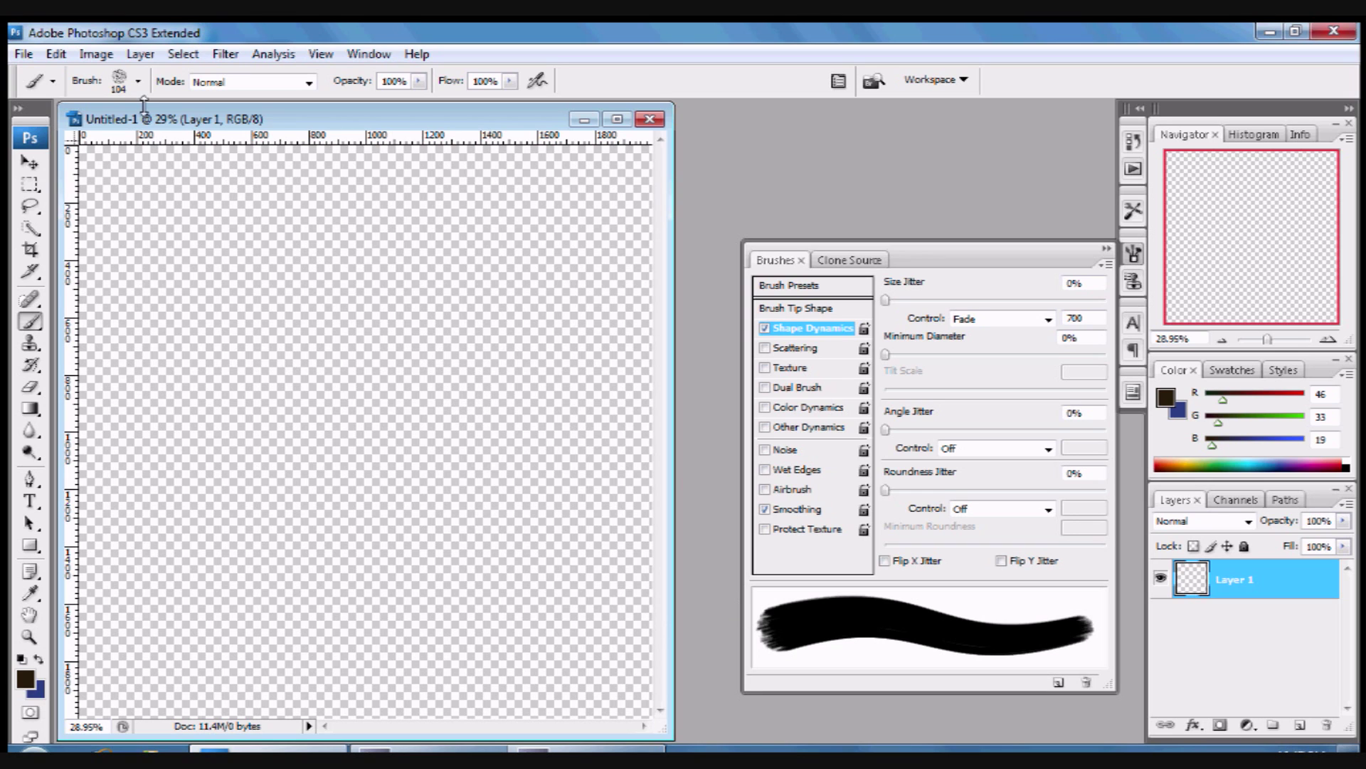
{"action": "left_click", "coordinate": [137, 84]}
{"action": "double_click", "coordinate": [141, 243]}
Step: Paint the trunk upward at 175 px, then thicken its right side at 150 px with fade 600
{"action": "key", "text": "bracketright"}
{"action": "key", "text": "bracketright"}
{"action": "key", "text": "bracketright"}
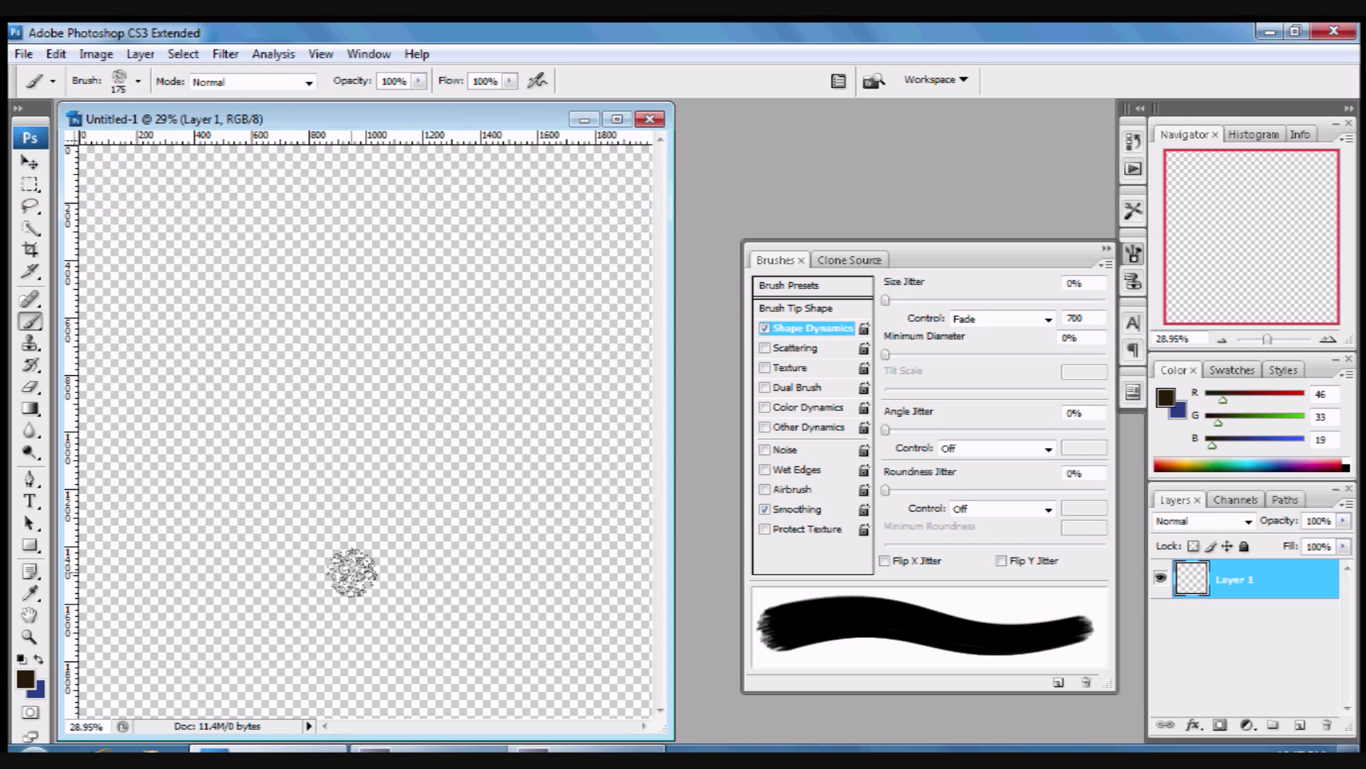
{"action": "mouse_move", "coordinate": [342, 577]}
{"action": "left_mouse_down"}
{"action": "mouse_move", "coordinate": [331, 446]}
{"action": "mouse_move", "coordinate": [345, 378]}
{"action": "mouse_move", "coordinate": [325, 315]}
{"action": "mouse_move", "coordinate": [342, 262]}
{"action": "mouse_move", "coordinate": [332, 189]}
{"action": "left_mouse_up"}
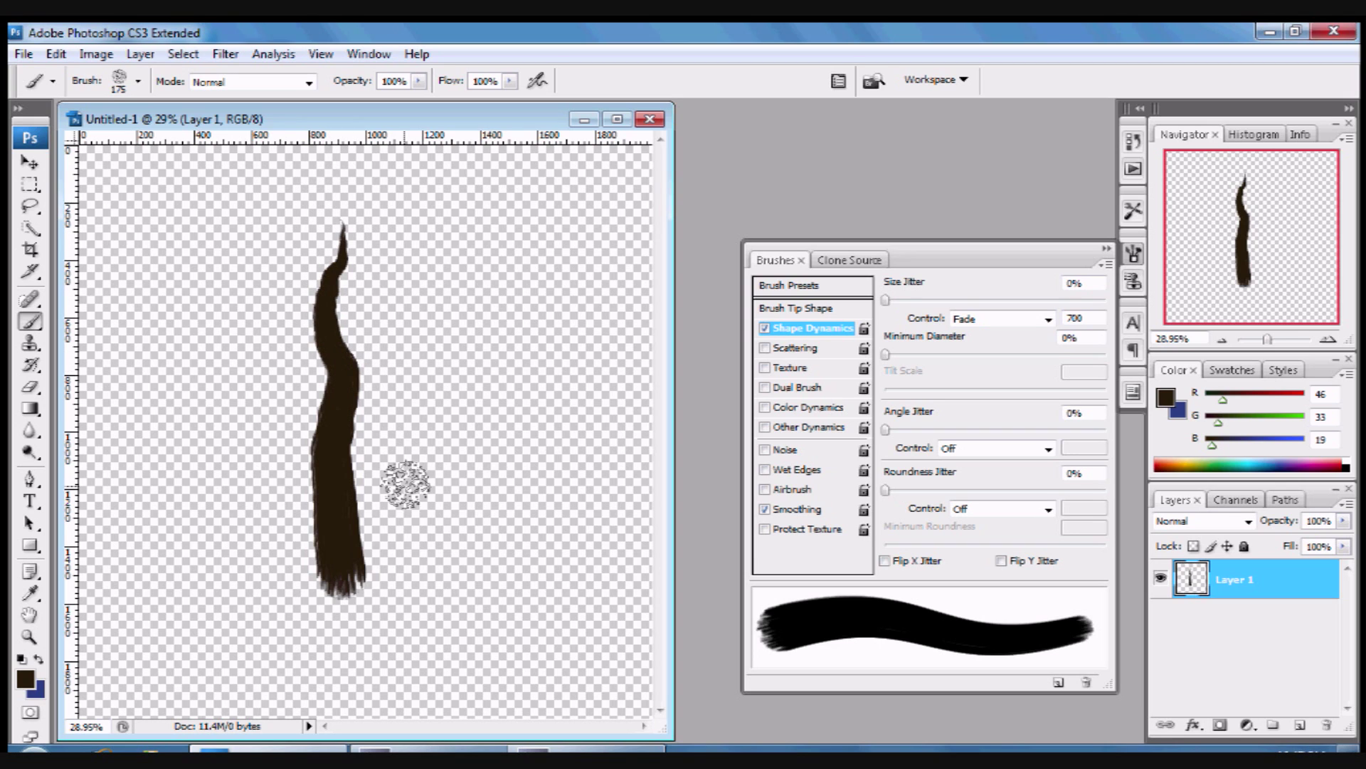
{"action": "key", "text": "bracketleft"}
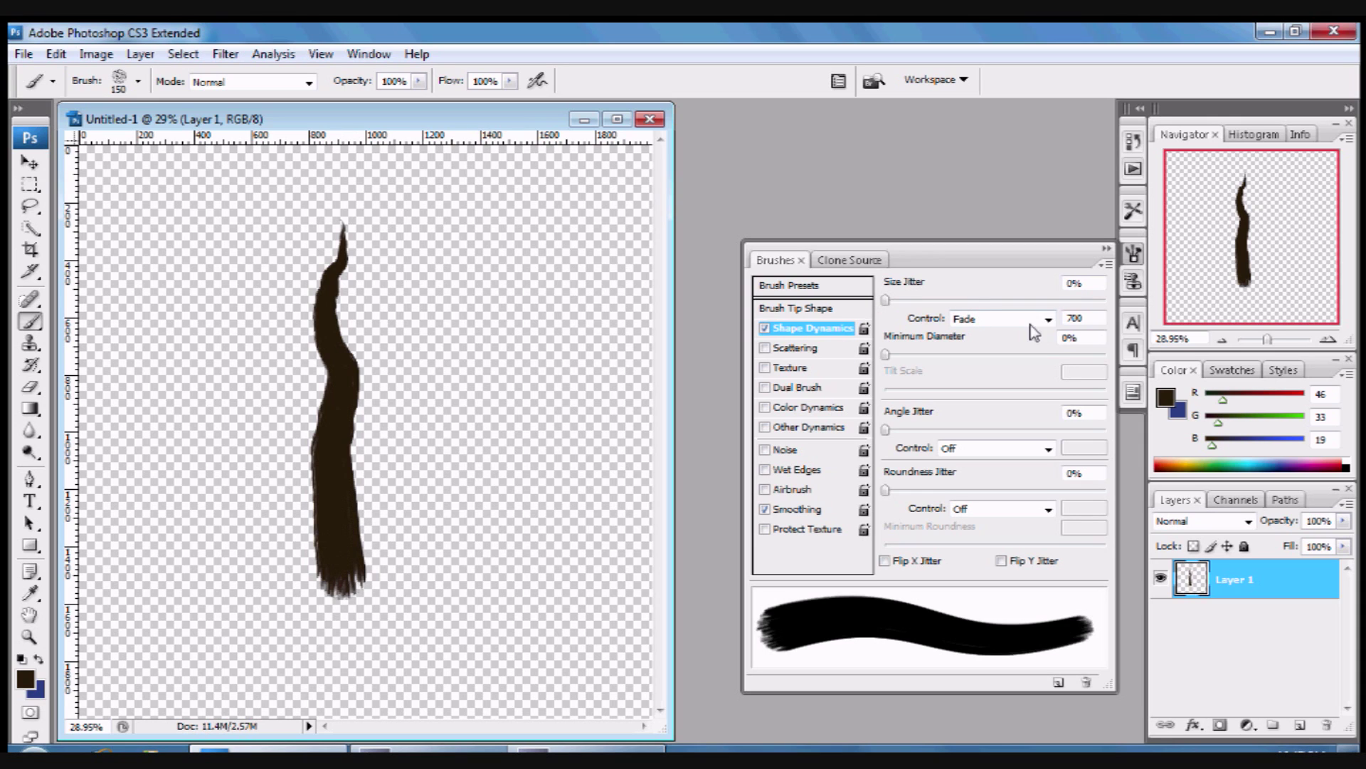
{"action": "type", "text": "600"}
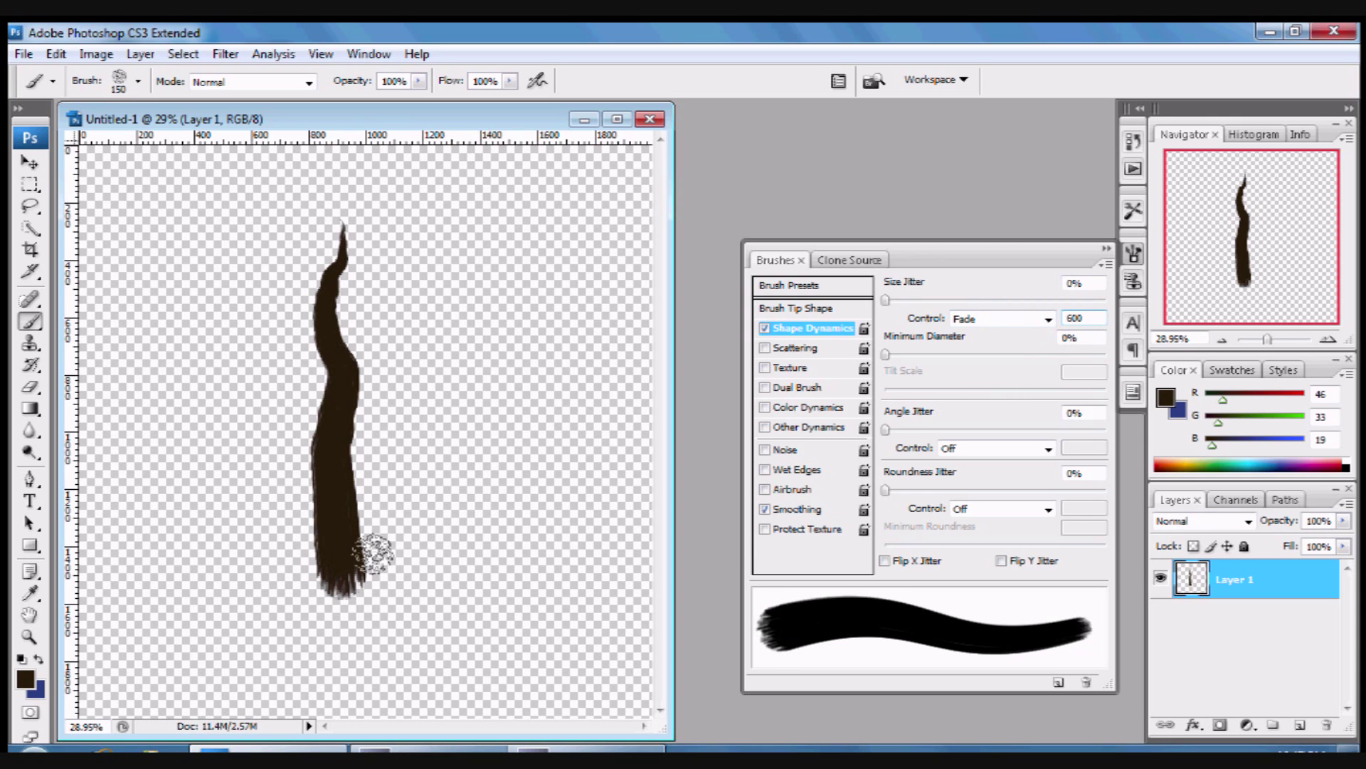
{"action": "mouse_move", "coordinate": [334, 489]}
{"action": "left_mouse_down"}
{"action": "mouse_move", "coordinate": [347, 388]}
{"action": "mouse_move", "coordinate": [398, 307]}
{"action": "left_mouse_up"}
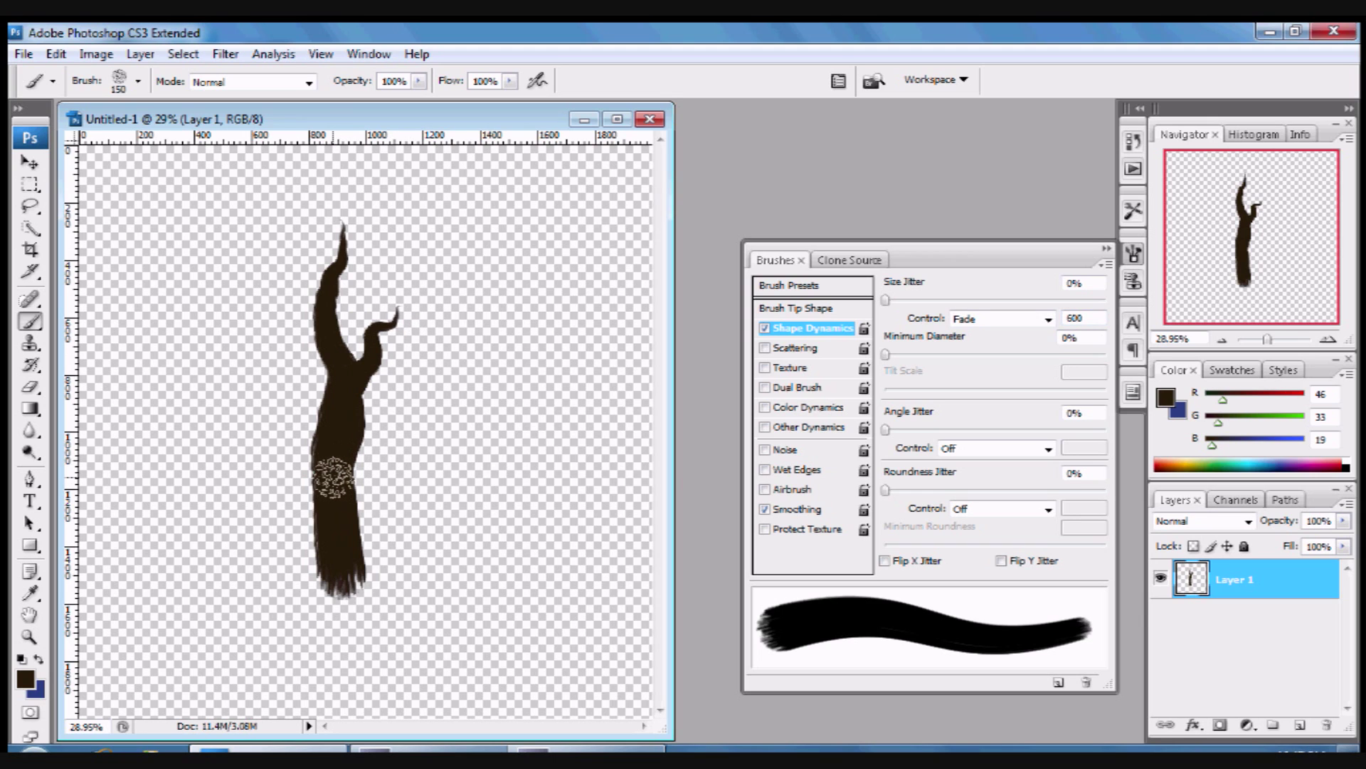
Step: Replace an undone left branch with a wider lower-left trunk edge, brush down to 125 px
{"action": "mouse_move", "coordinate": [333, 477]}
{"action": "left_mouse_down"}
{"action": "mouse_move", "coordinate": [290, 371]}
{"action": "mouse_move", "coordinate": [268, 367]}
{"action": "mouse_move", "coordinate": [232, 318]}
{"action": "mouse_move", "coordinate": [182, 327]}
{"action": "left_mouse_up"}
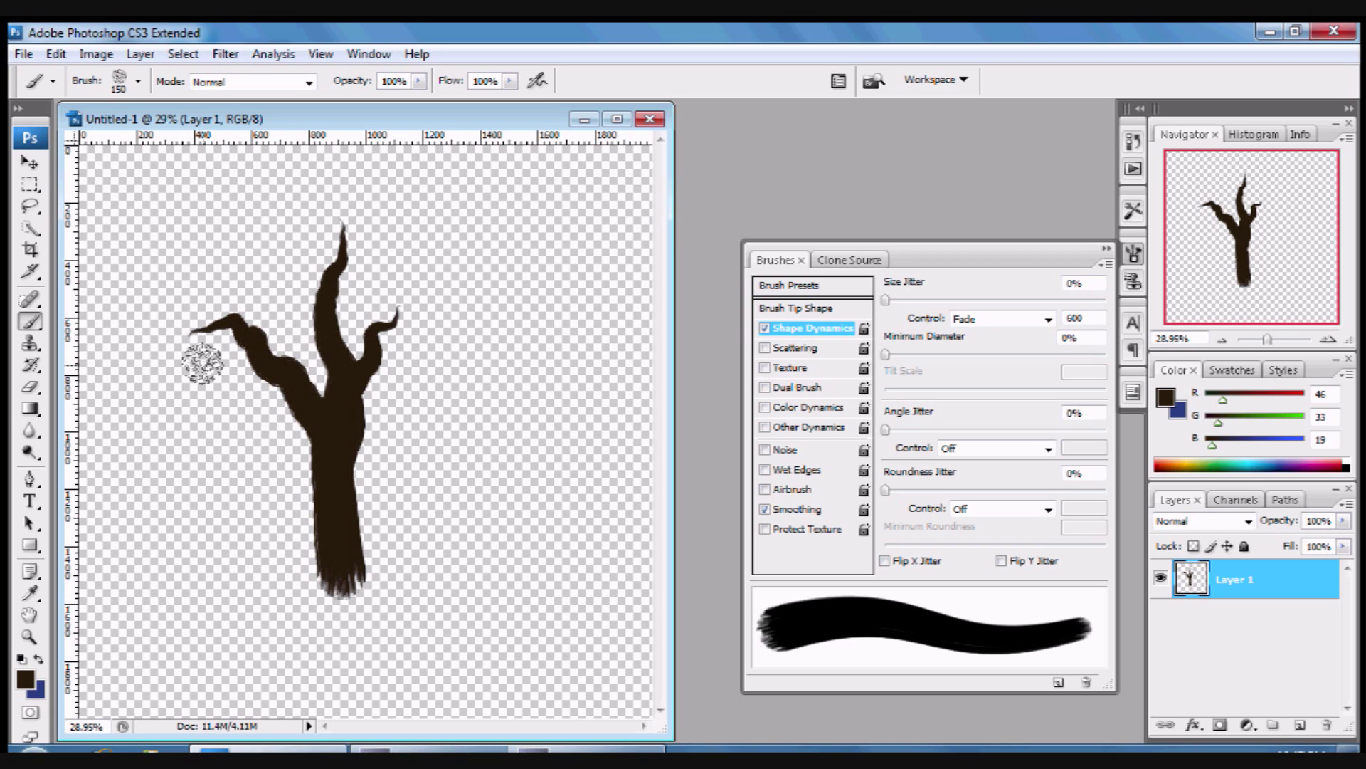
{"action": "key", "text": "ctrl+z"}
{"action": "mouse_move", "coordinate": [321, 490]}
{"action": "left_mouse_down"}
{"action": "mouse_move", "coordinate": [339, 529]}
{"action": "mouse_move", "coordinate": [323, 431]}
{"action": "mouse_move", "coordinate": [264, 362]}
{"action": "mouse_move", "coordinate": [264, 330]}
{"action": "mouse_move", "coordinate": [226, 327]}
{"action": "left_mouse_up"}
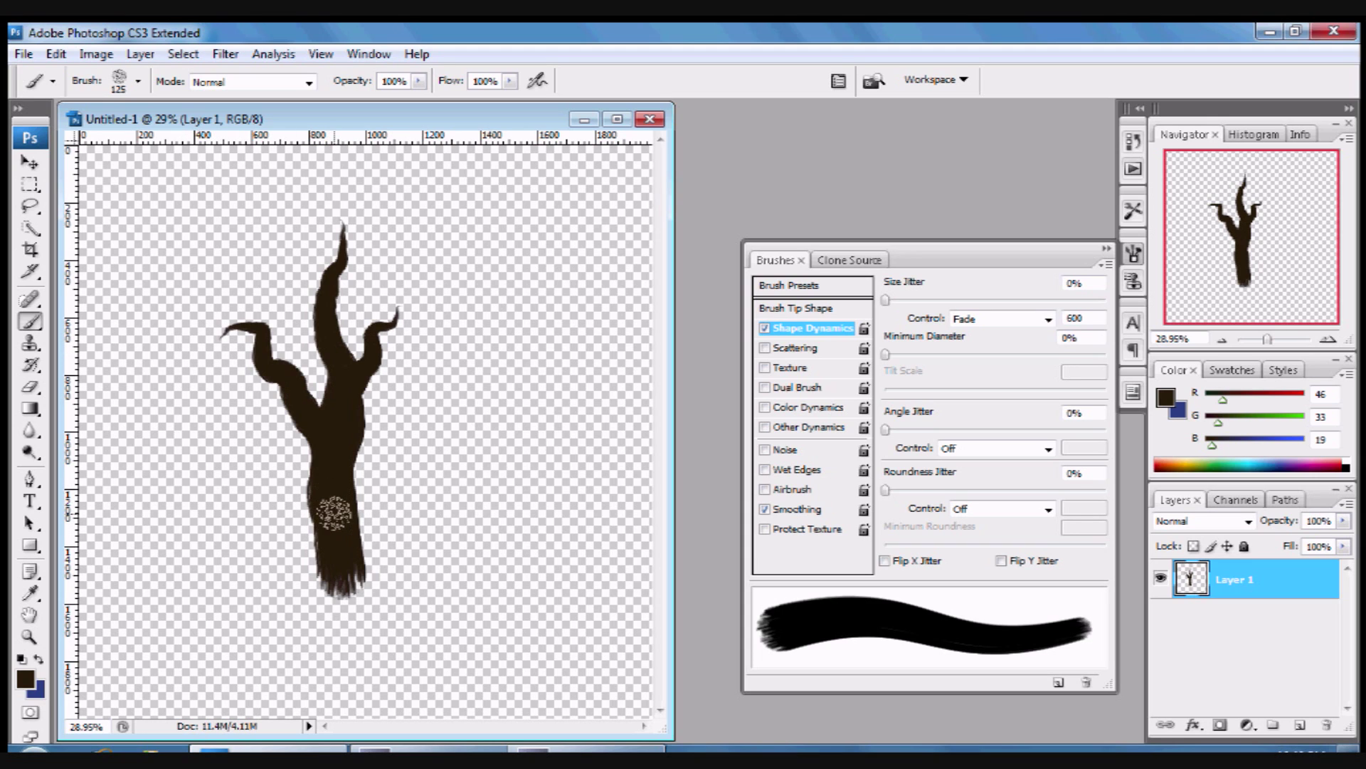
{"action": "key", "text": "bracketleft"}
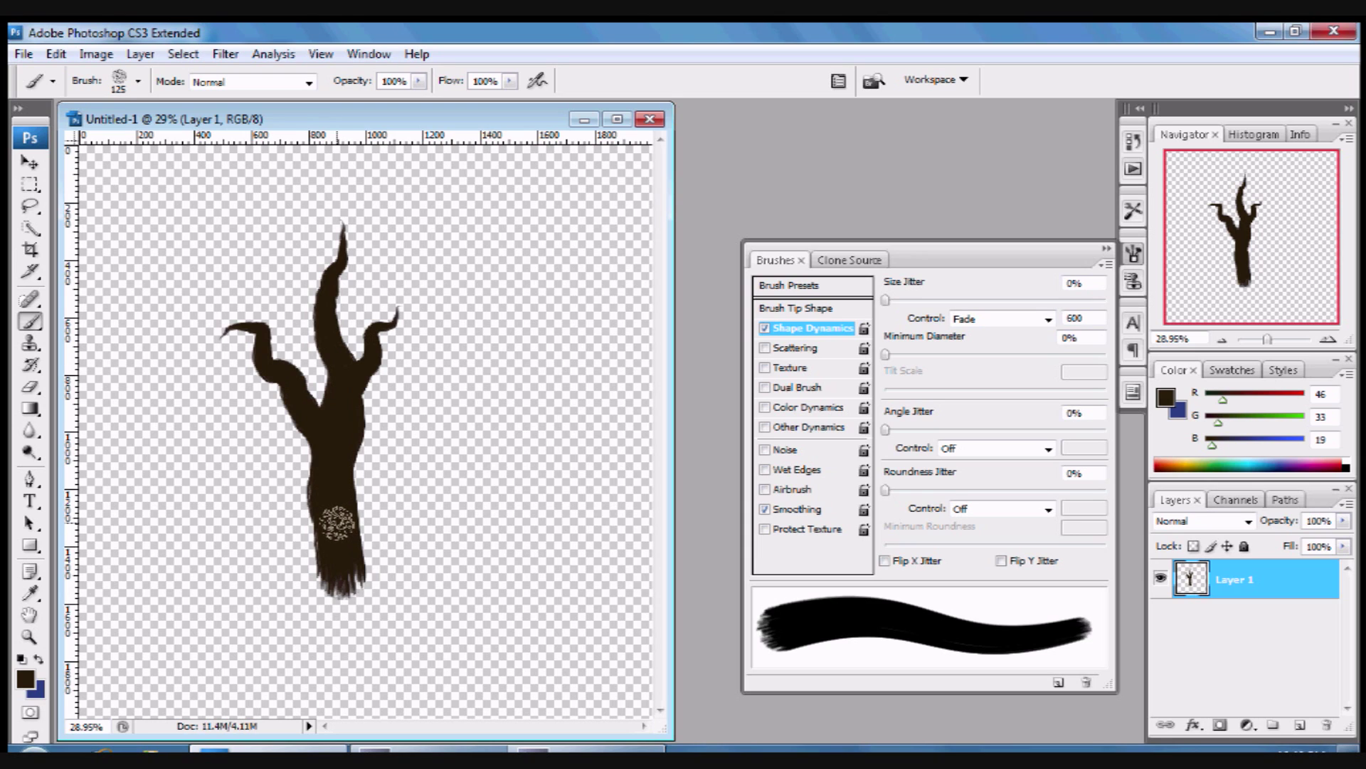
Step: Paint a branch curving up-right at 125 px and fork the trunk top at 100 px
{"action": "mouse_move", "coordinate": [361, 466]}
{"action": "left_mouse_down"}
{"action": "mouse_move", "coordinate": [441, 407]}
{"action": "mouse_move", "coordinate": [473, 398]}
{"action": "mouse_move", "coordinate": [501, 415]}
{"action": "left_mouse_up"}
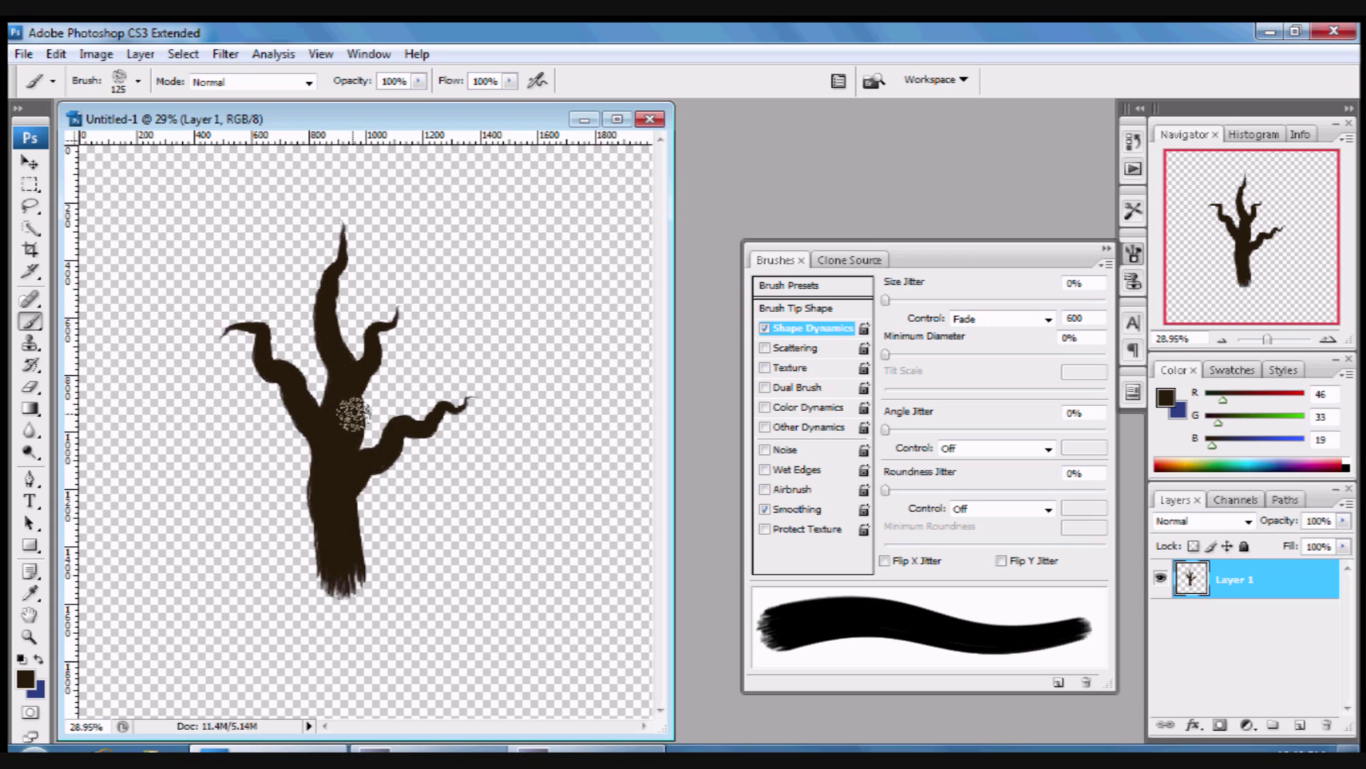
{"action": "key", "text": "bracketleft"}
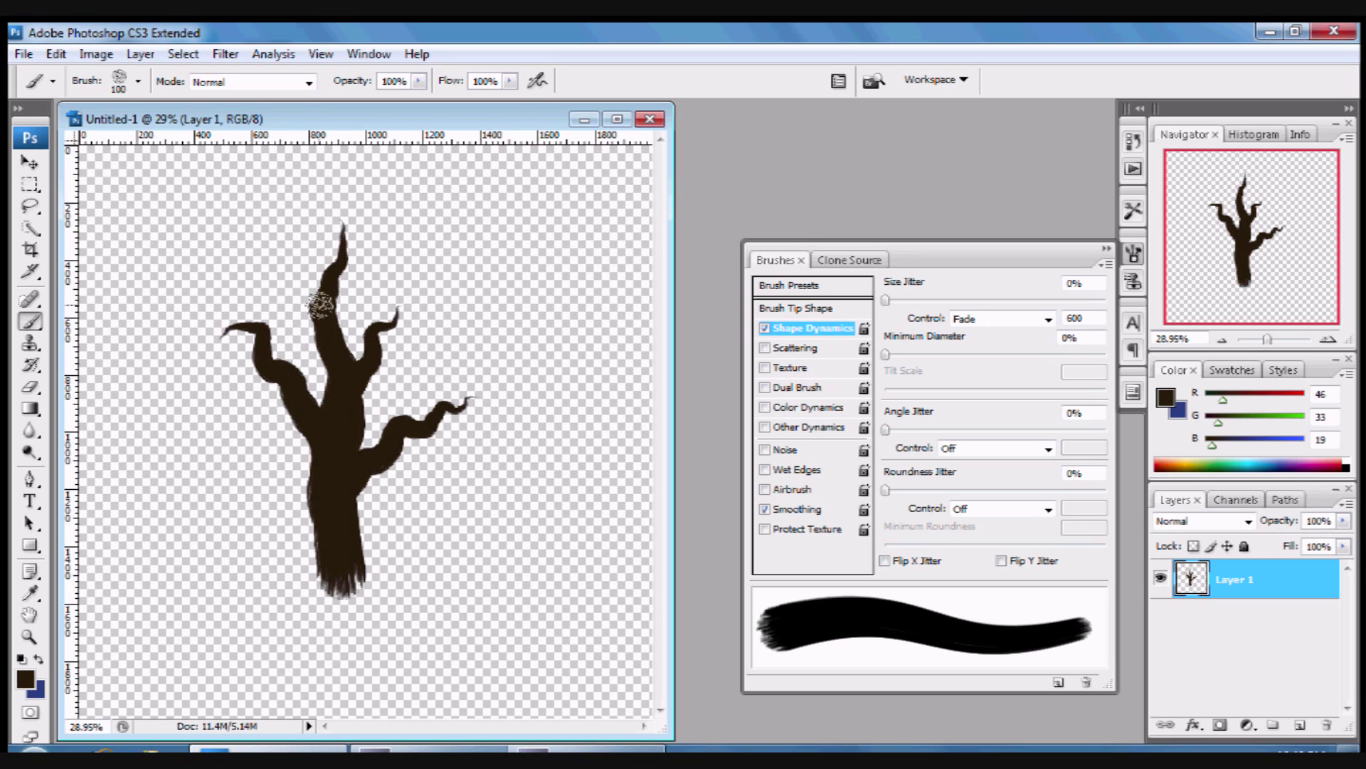
{"action": "left_click_drag", "start_coordinate": [320, 305], "coordinate": [318, 212]}
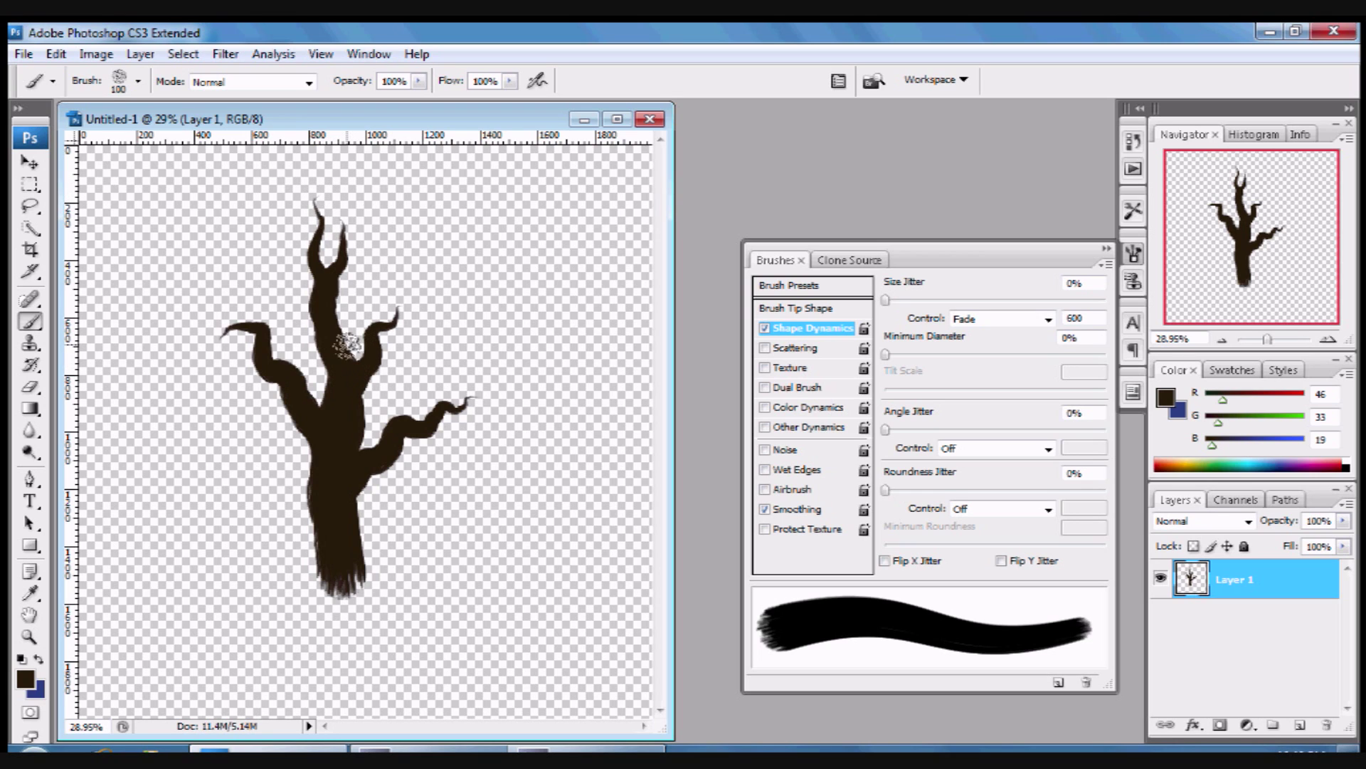
{"action": "key", "text": "bracketleft"}
Step: Set fade to 400 and paint curling tips on the upper-left and upper-right branches
{"action": "type", "text": "400"}
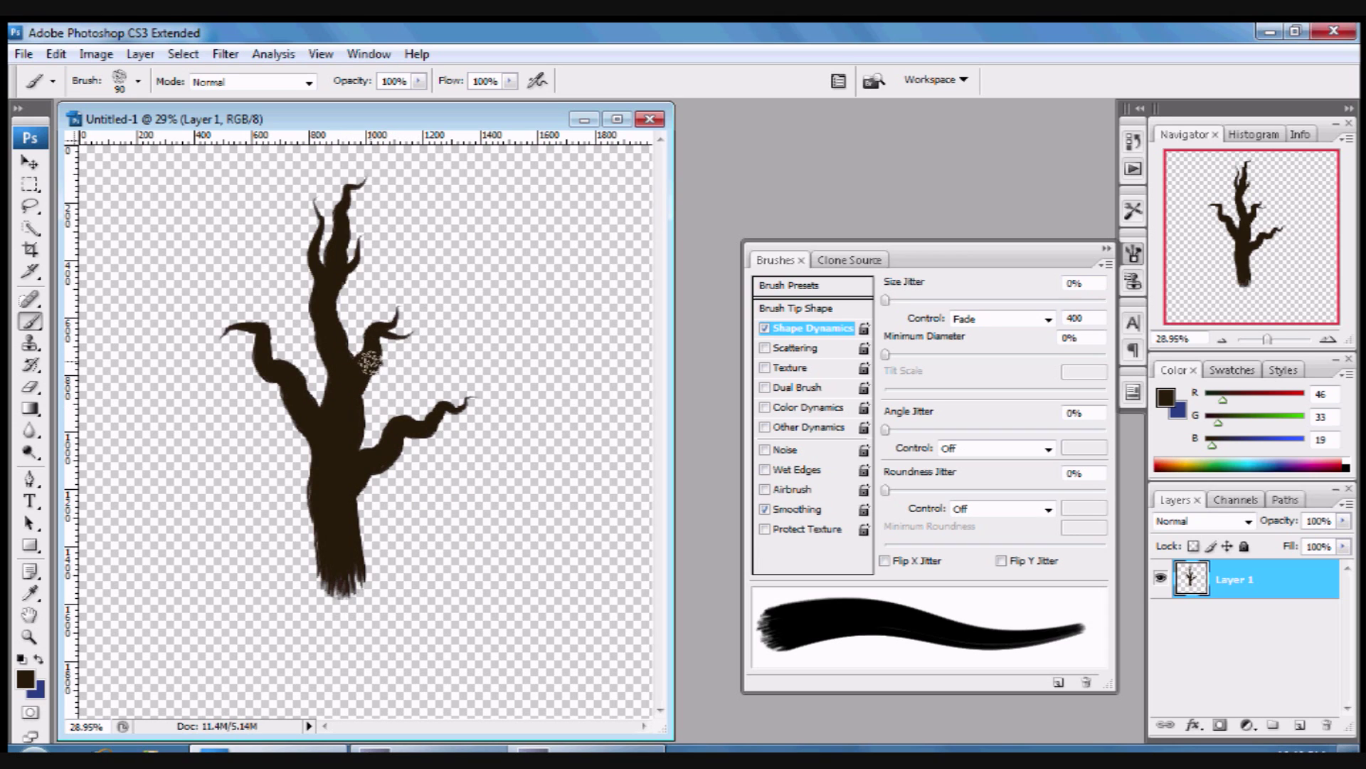
{"action": "left_click_drag", "start_coordinate": [406, 335], "coordinate": [424, 318]}
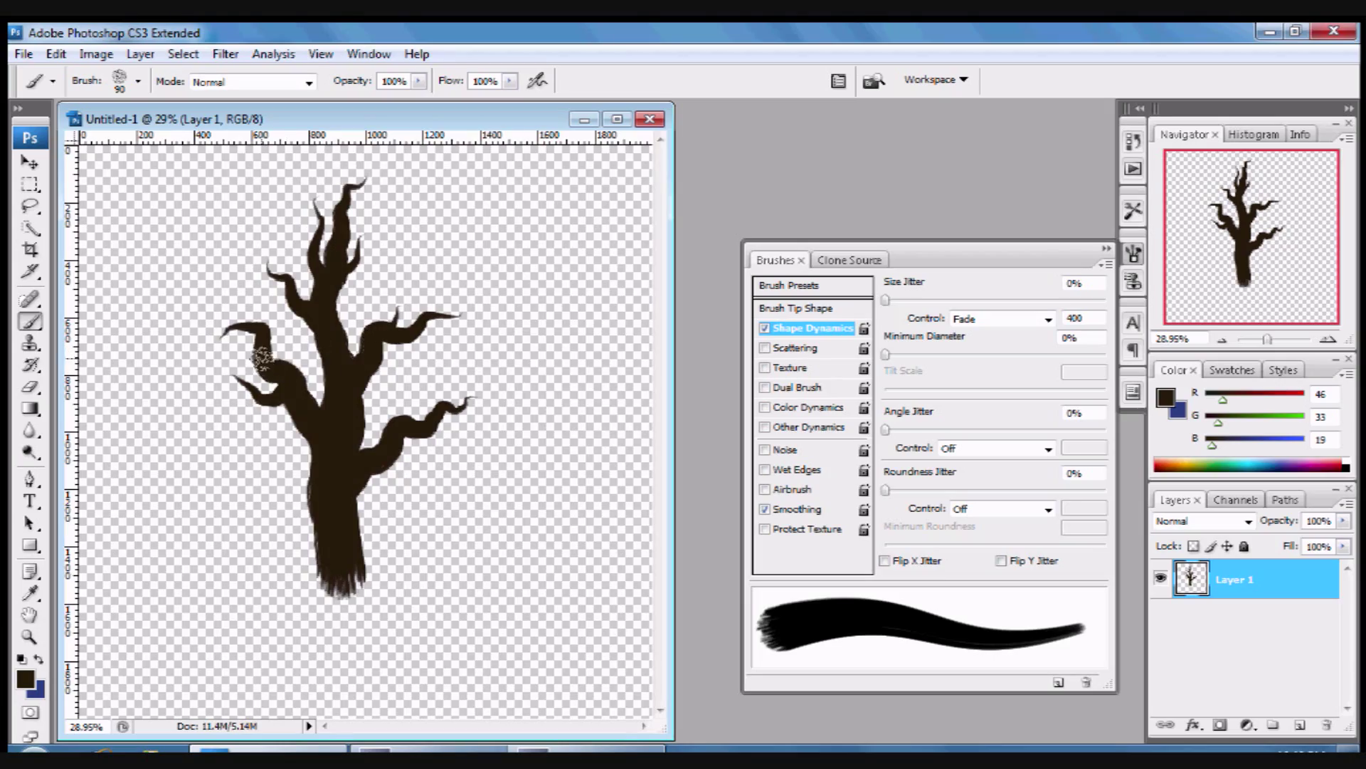
{"action": "left_click_drag", "start_coordinate": [262, 358], "coordinate": [225, 298]}
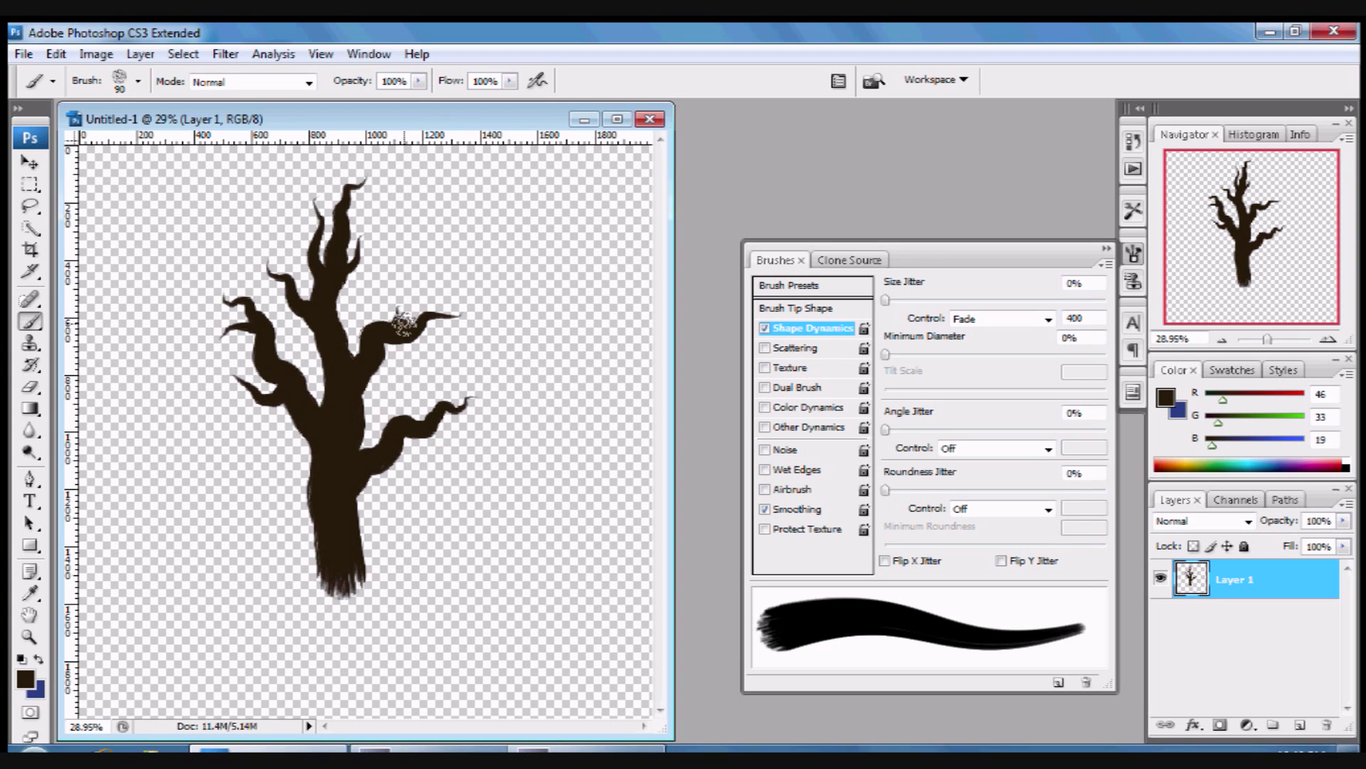
{"action": "left_click_drag", "start_coordinate": [402, 322], "coordinate": [421, 285]}
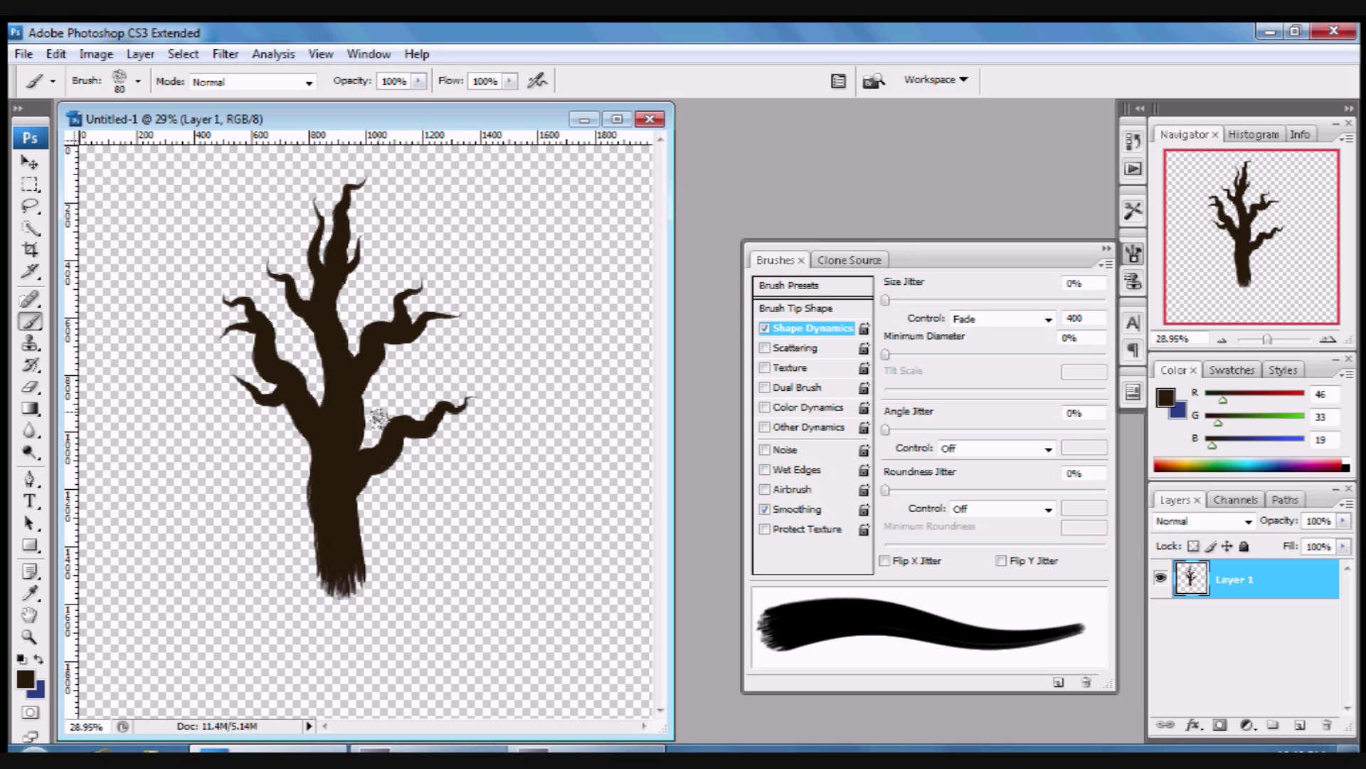
Step: With a smaller brush, fill the upper trunk gap and extend and upturn the right branch tips
{"action": "key", "text": "ctrl+plus"}
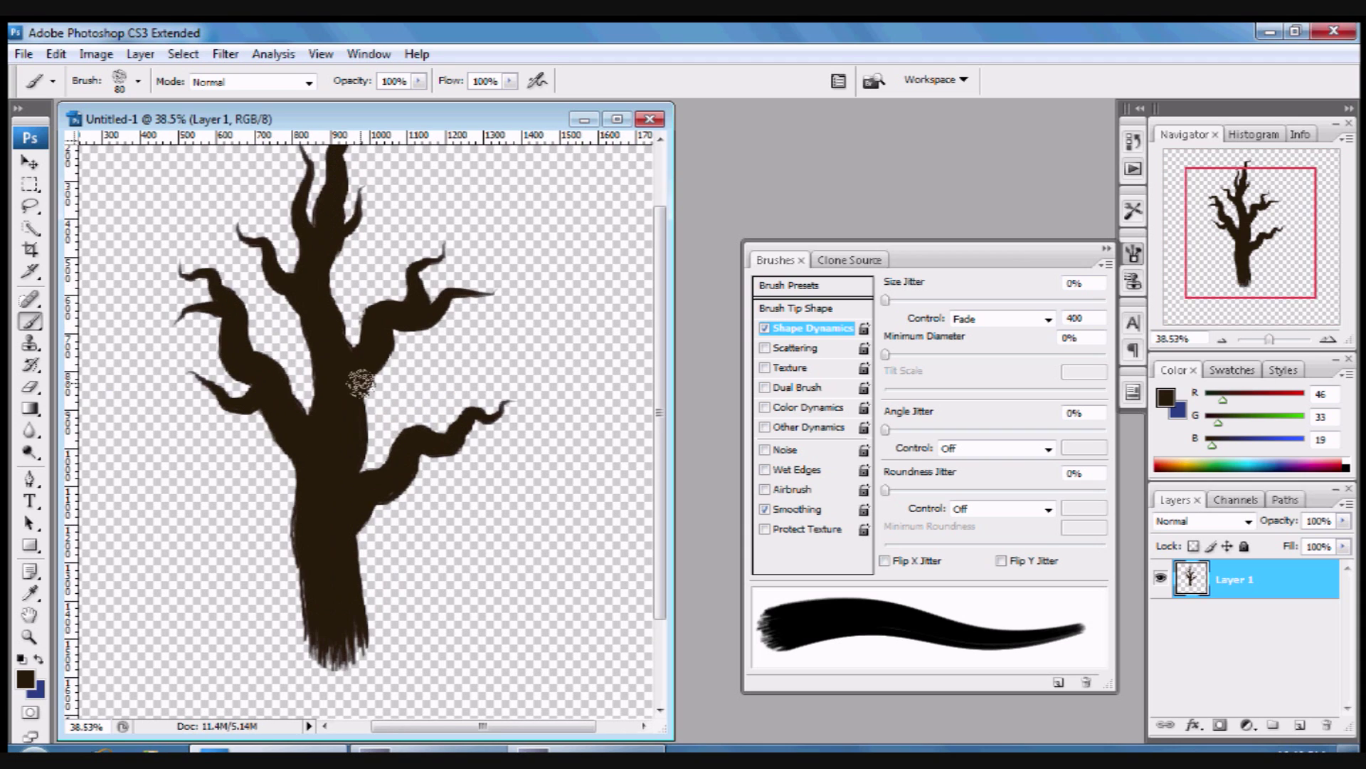
{"action": "left_click_drag", "start_coordinate": [315, 284], "coordinate": [333, 413]}
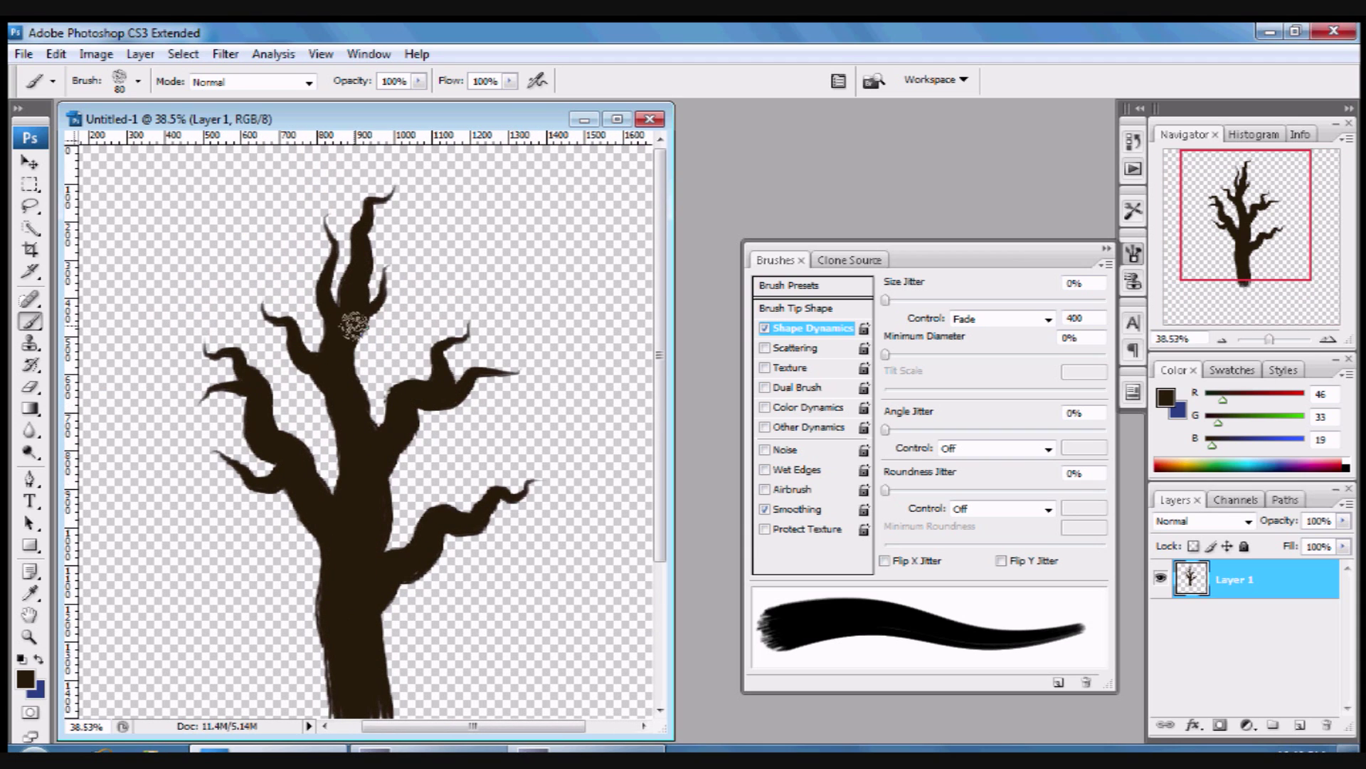
{"action": "key", "text": "bracketleft"}
{"action": "left_click_drag", "start_coordinate": [357, 267], "coordinate": [345, 180]}
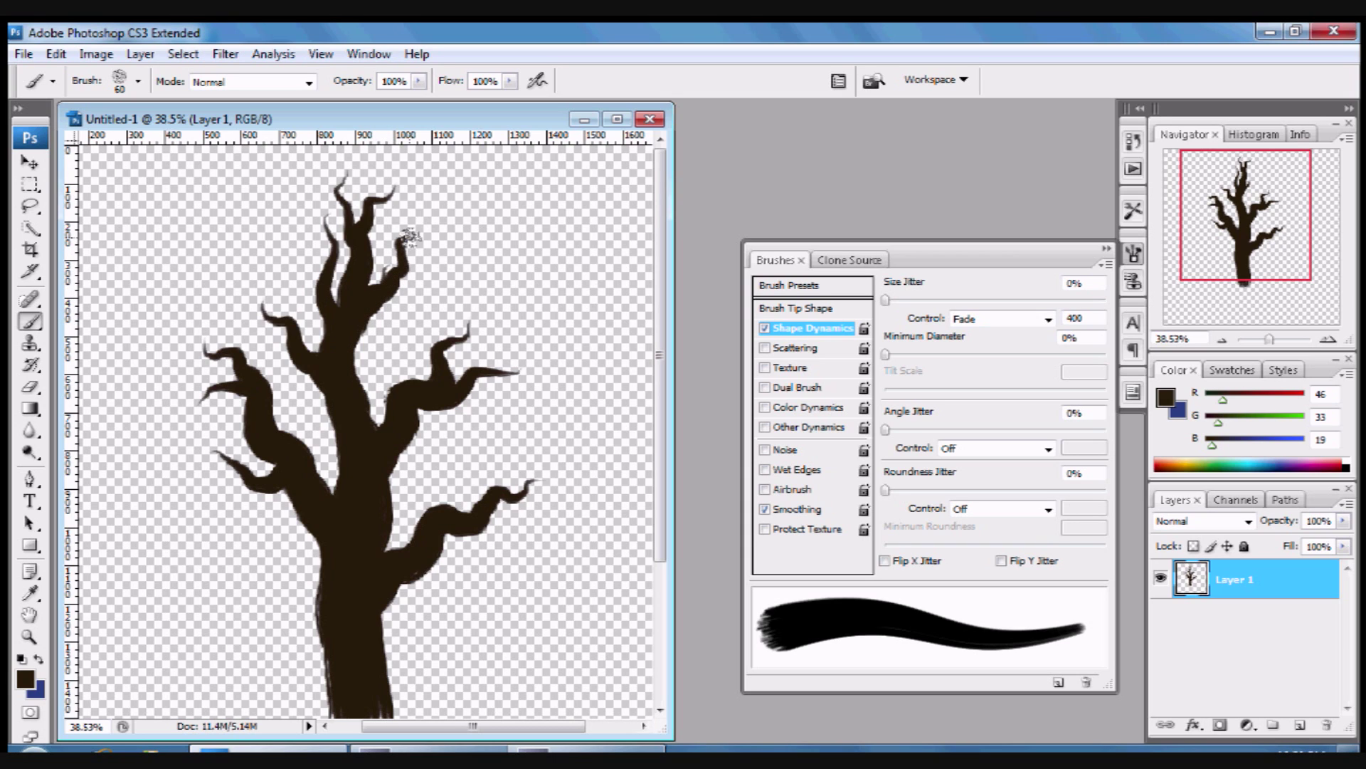
{"action": "left_click_drag", "start_coordinate": [410, 236], "coordinate": [432, 242]}
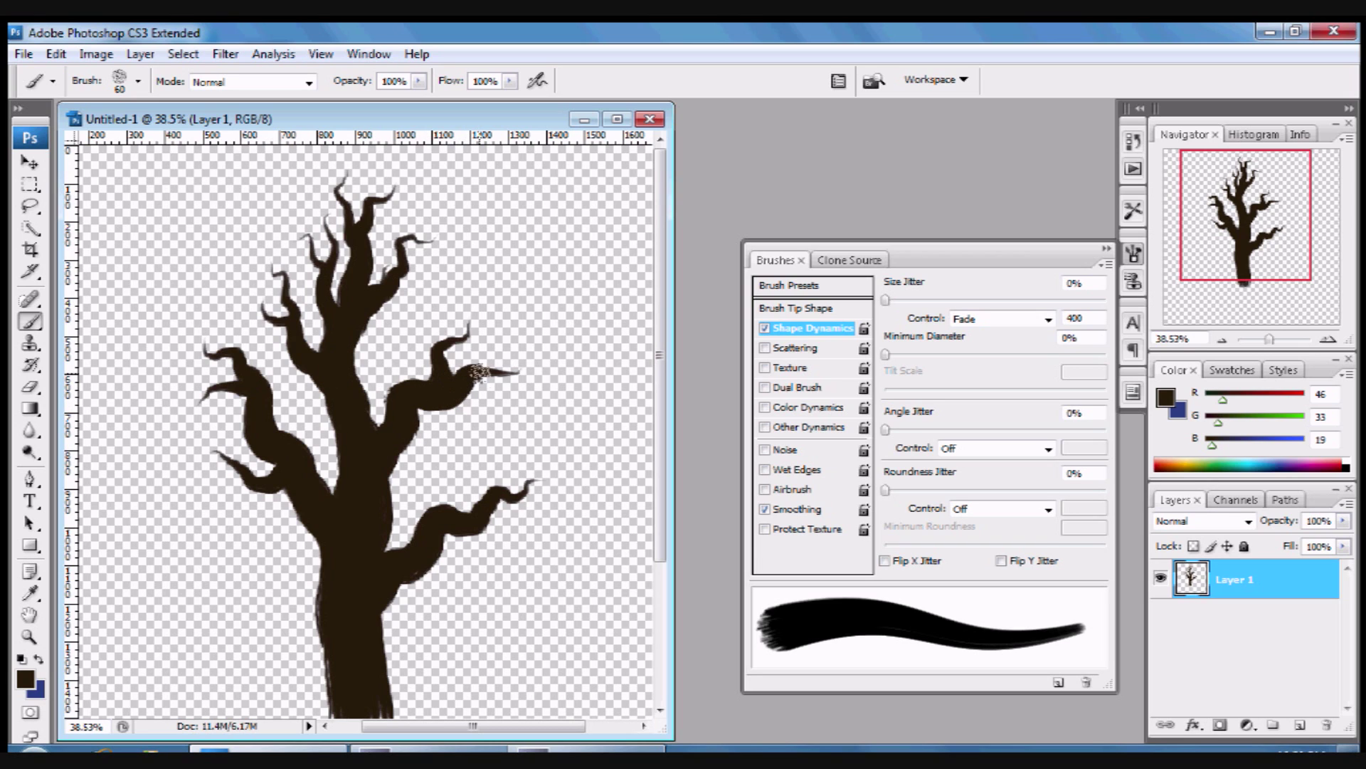
{"action": "left_click_drag", "start_coordinate": [478, 373], "coordinate": [530, 396]}
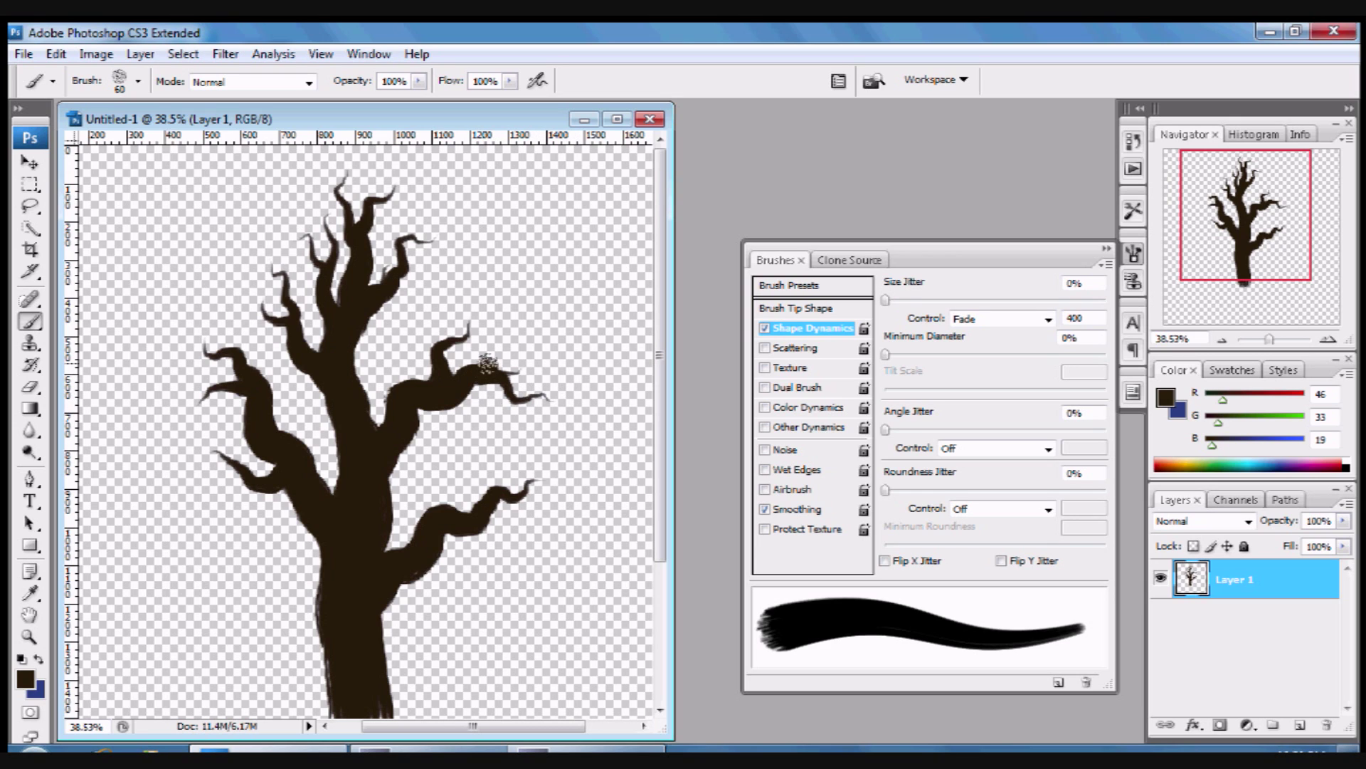
{"action": "left_click_drag", "start_coordinate": [498, 348], "coordinate": [553, 302]}
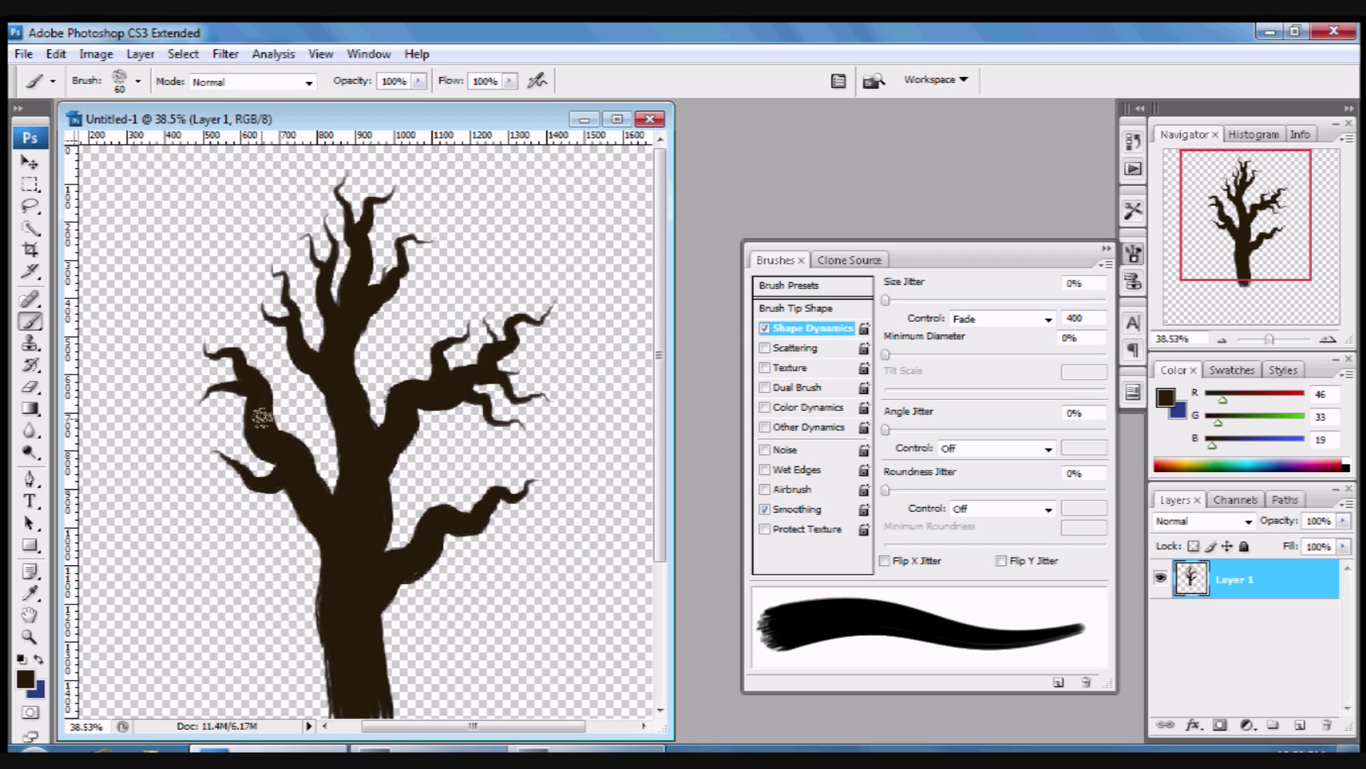
Step: Paint thin branches rising, reaching left and curling down-left from the left limbs
{"action": "mouse_move", "coordinate": [262, 418]}
{"action": "left_mouse_down"}
{"action": "mouse_move", "coordinate": [242, 335]}
{"action": "mouse_move", "coordinate": [222, 280]}
{"action": "left_mouse_up"}
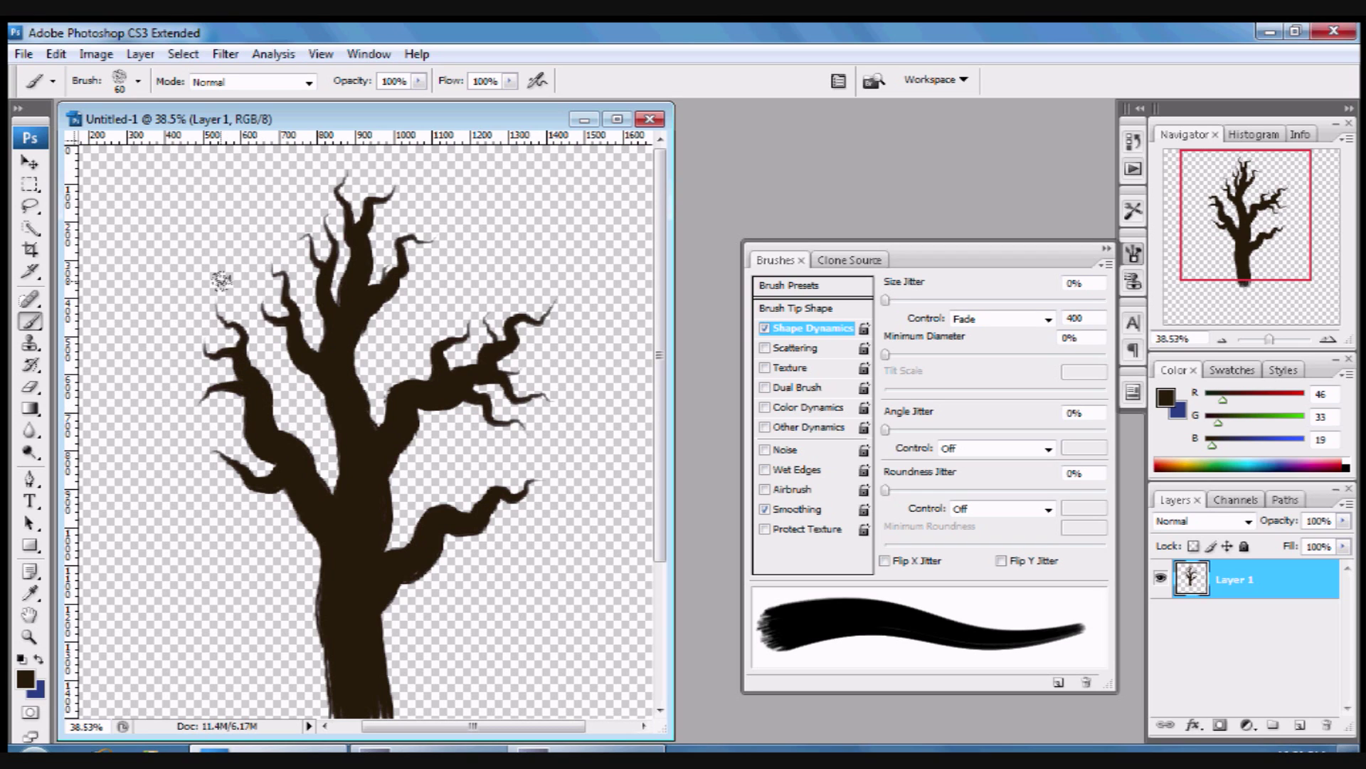
{"action": "mouse_move", "coordinate": [261, 409]}
{"action": "left_mouse_down"}
{"action": "mouse_move", "coordinate": [212, 390]}
{"action": "mouse_move", "coordinate": [200, 421]}
{"action": "mouse_move", "coordinate": [173, 429]}
{"action": "left_mouse_up"}
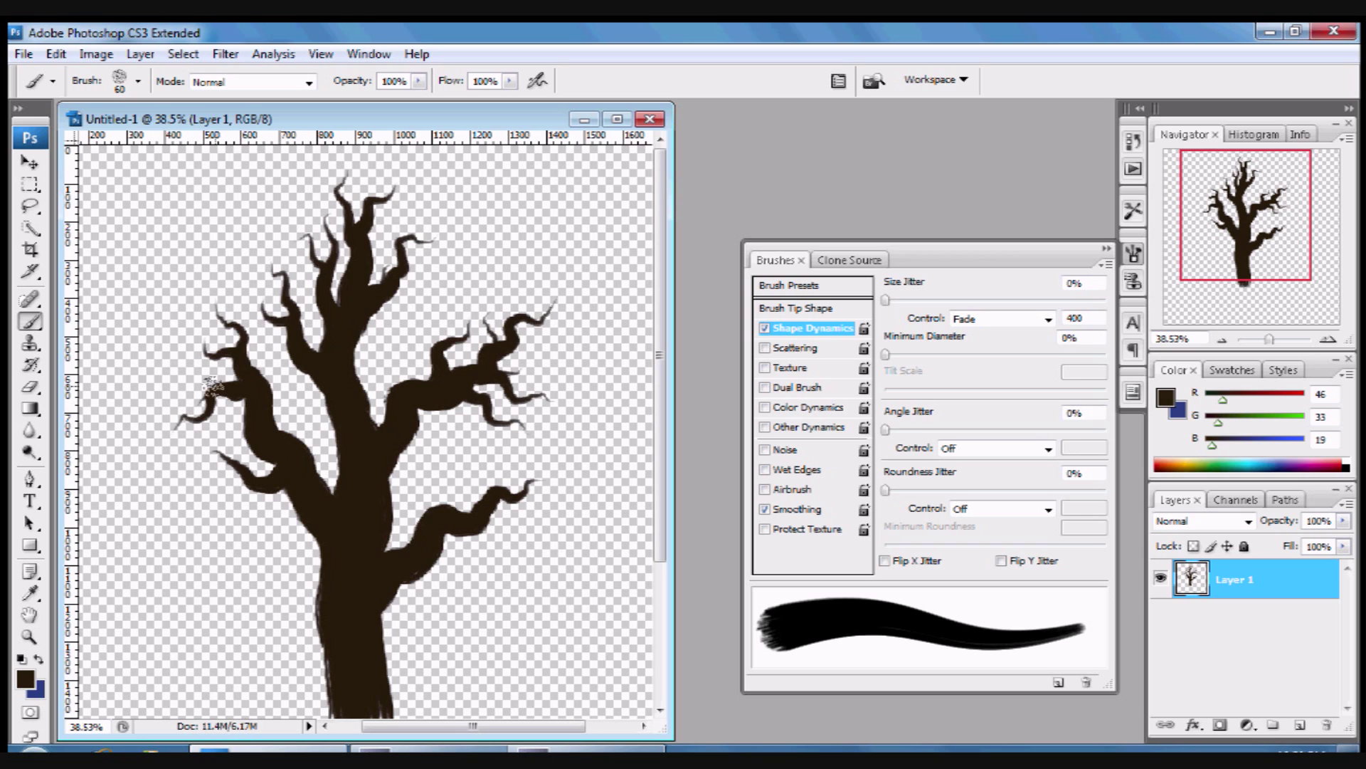
{"action": "left_click_drag", "start_coordinate": [232, 375], "coordinate": [181, 368]}
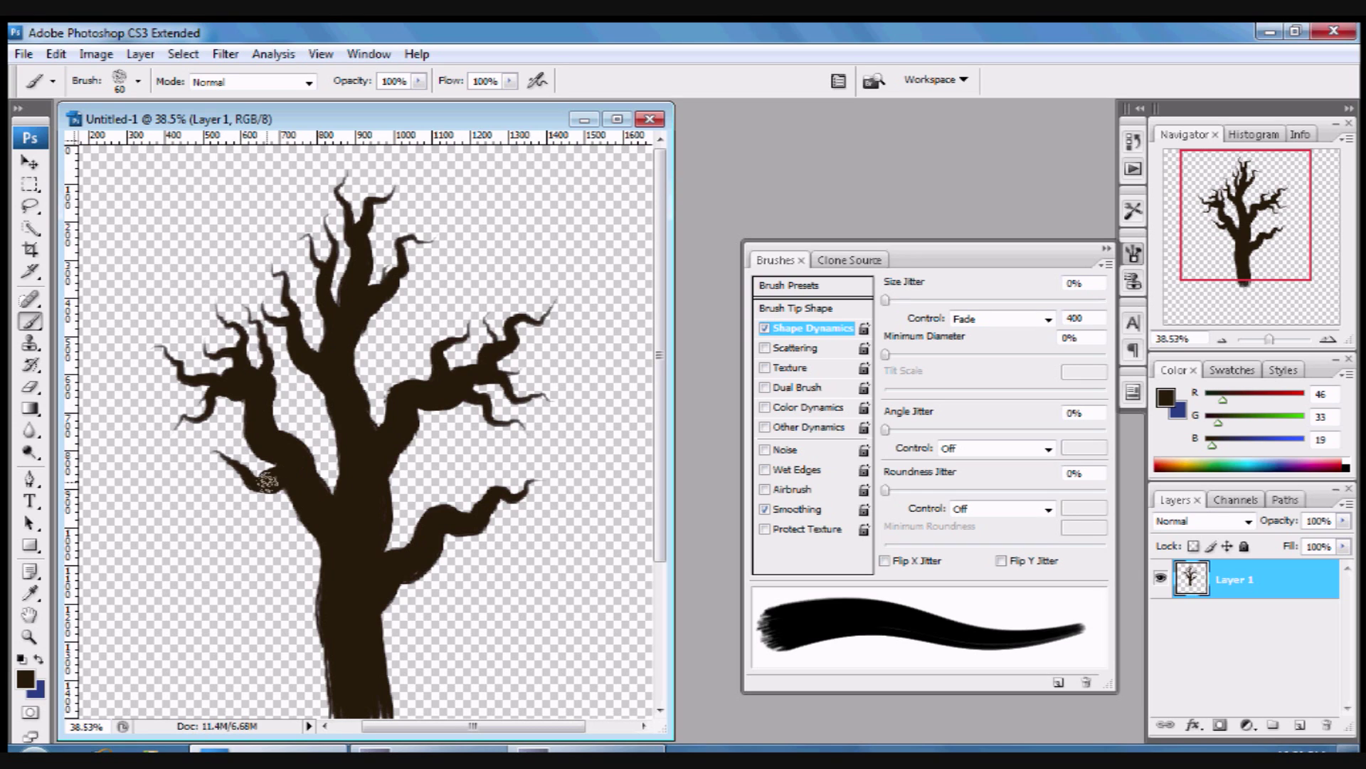
{"action": "mouse_move", "coordinate": [249, 474]}
{"action": "left_mouse_down"}
{"action": "mouse_move", "coordinate": [228, 493]}
{"action": "mouse_move", "coordinate": [188, 507]}
{"action": "left_mouse_up"}
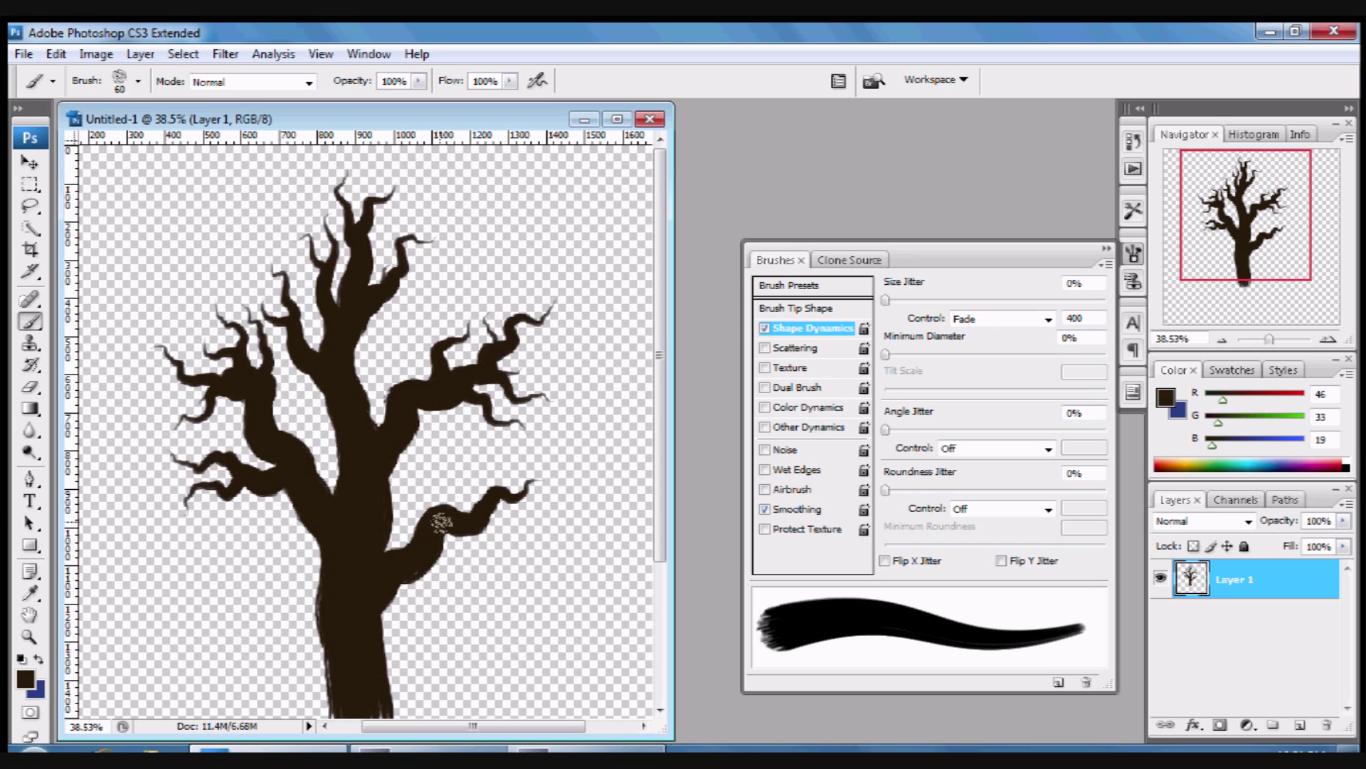
Step: Add curling, extending and drooping twigs to the lower-right limb
{"action": "left_click_drag", "start_coordinate": [450, 517], "coordinate": [491, 447]}
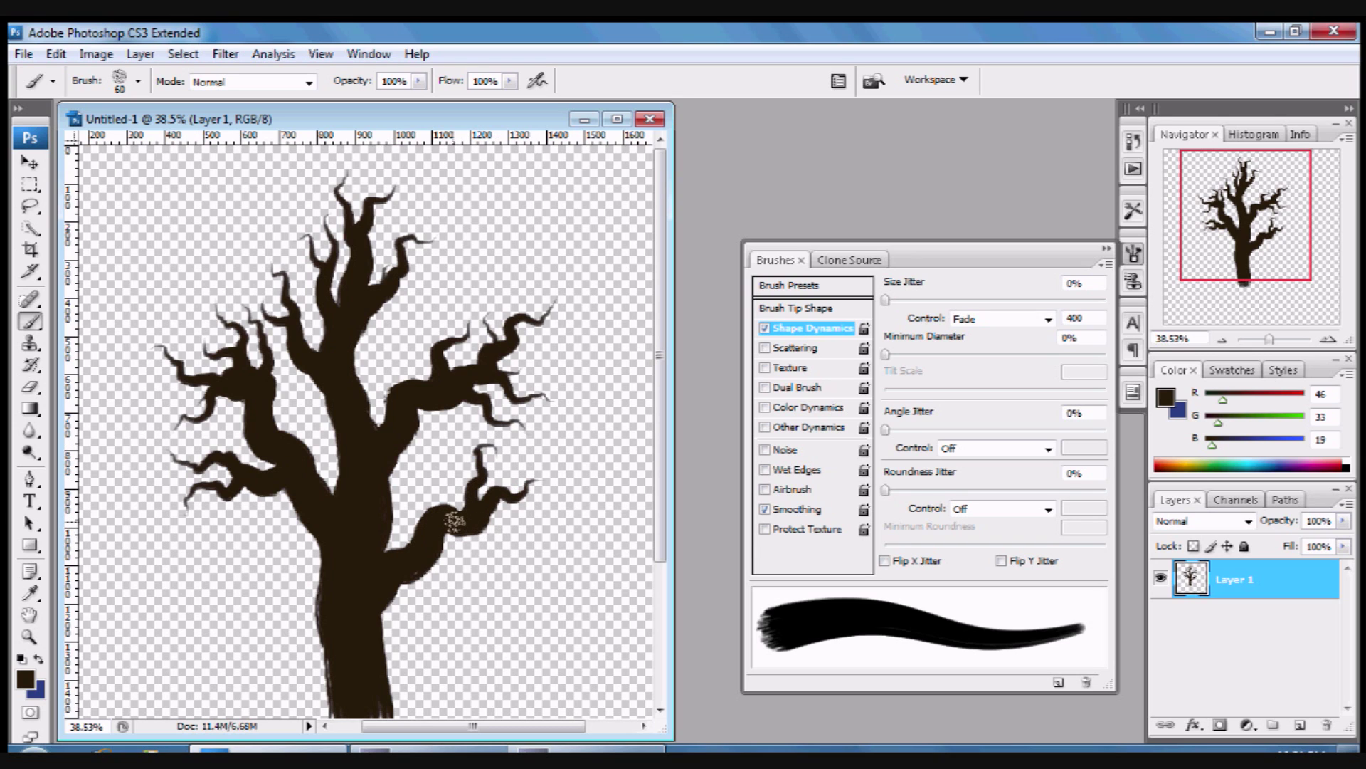
{"action": "mouse_move", "coordinate": [462, 520]}
{"action": "left_mouse_down"}
{"action": "mouse_move", "coordinate": [542, 522]}
{"action": "mouse_move", "coordinate": [558, 537]}
{"action": "left_mouse_up"}
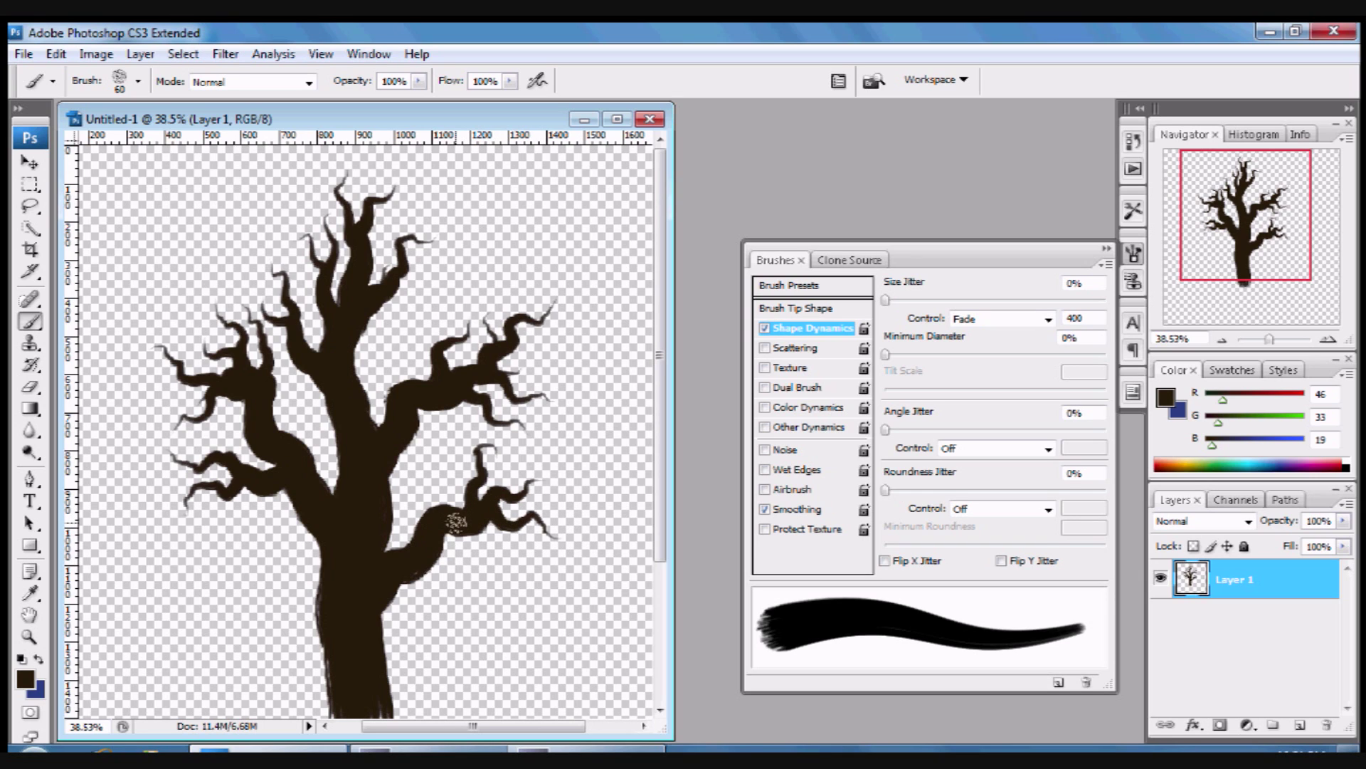
{"action": "left_click_drag", "start_coordinate": [454, 457], "coordinate": [440, 451]}
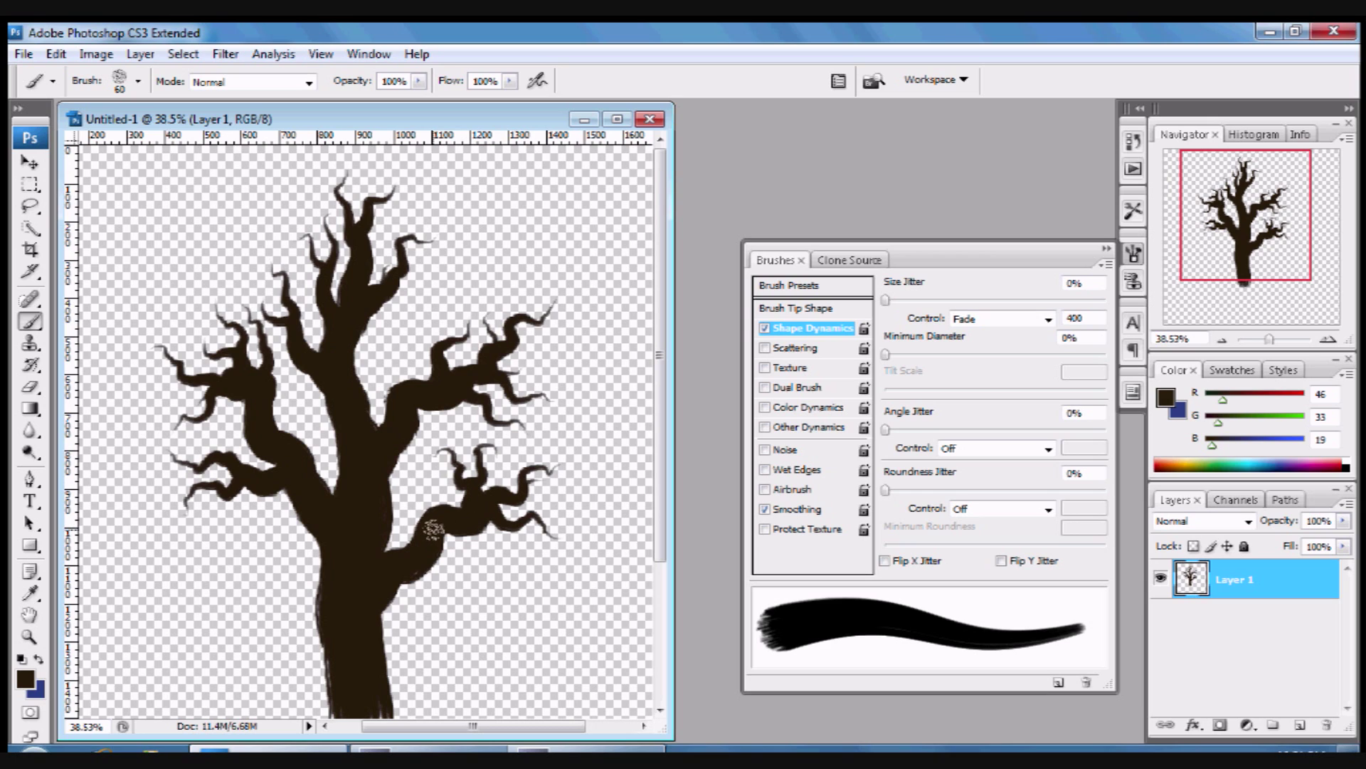
{"action": "mouse_move", "coordinate": [470, 528]}
{"action": "left_mouse_down"}
{"action": "mouse_move", "coordinate": [482, 555]}
{"action": "mouse_move", "coordinate": [533, 579]}
{"action": "left_mouse_up"}
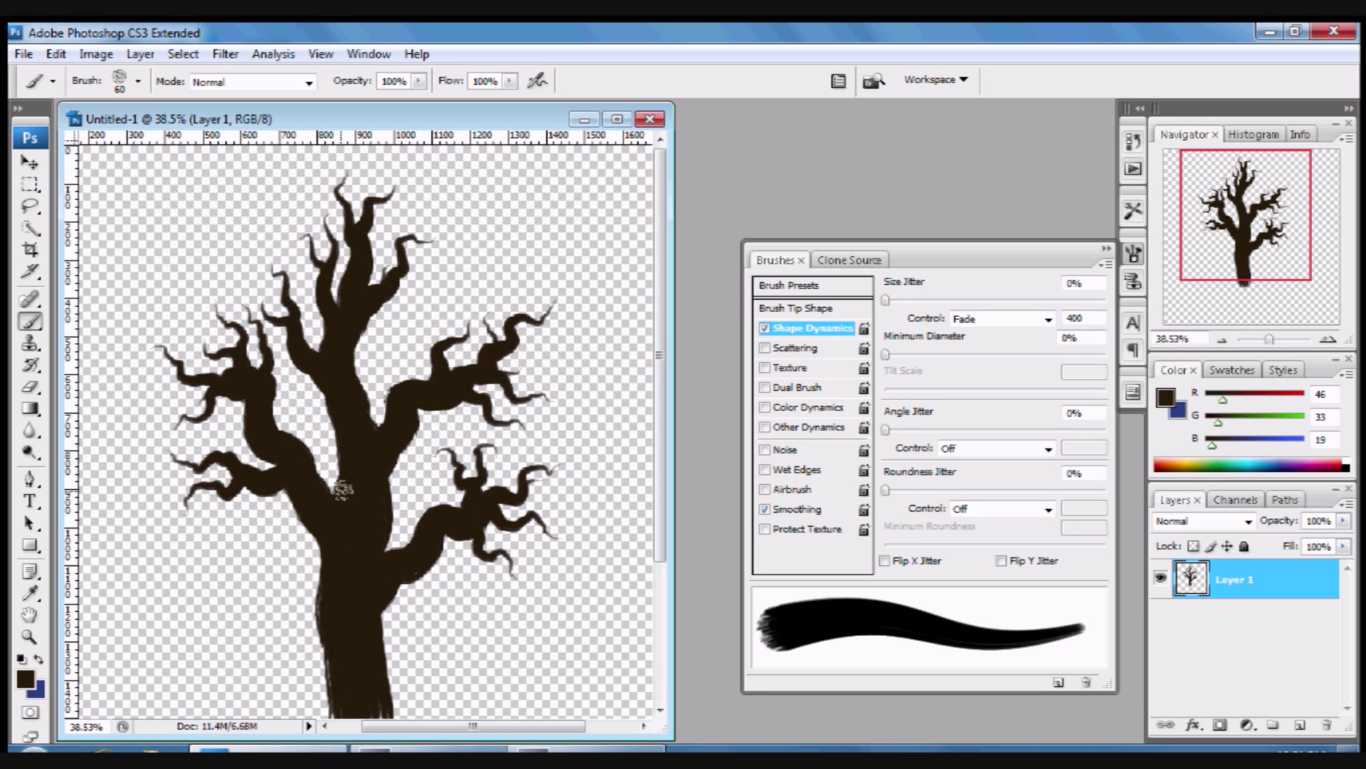
Step: With a larger brush, paint roots spreading left, right and down-left from the trunk base
{"action": "left_click_drag", "start_coordinate": [332, 733], "coordinate": [343, 554]}
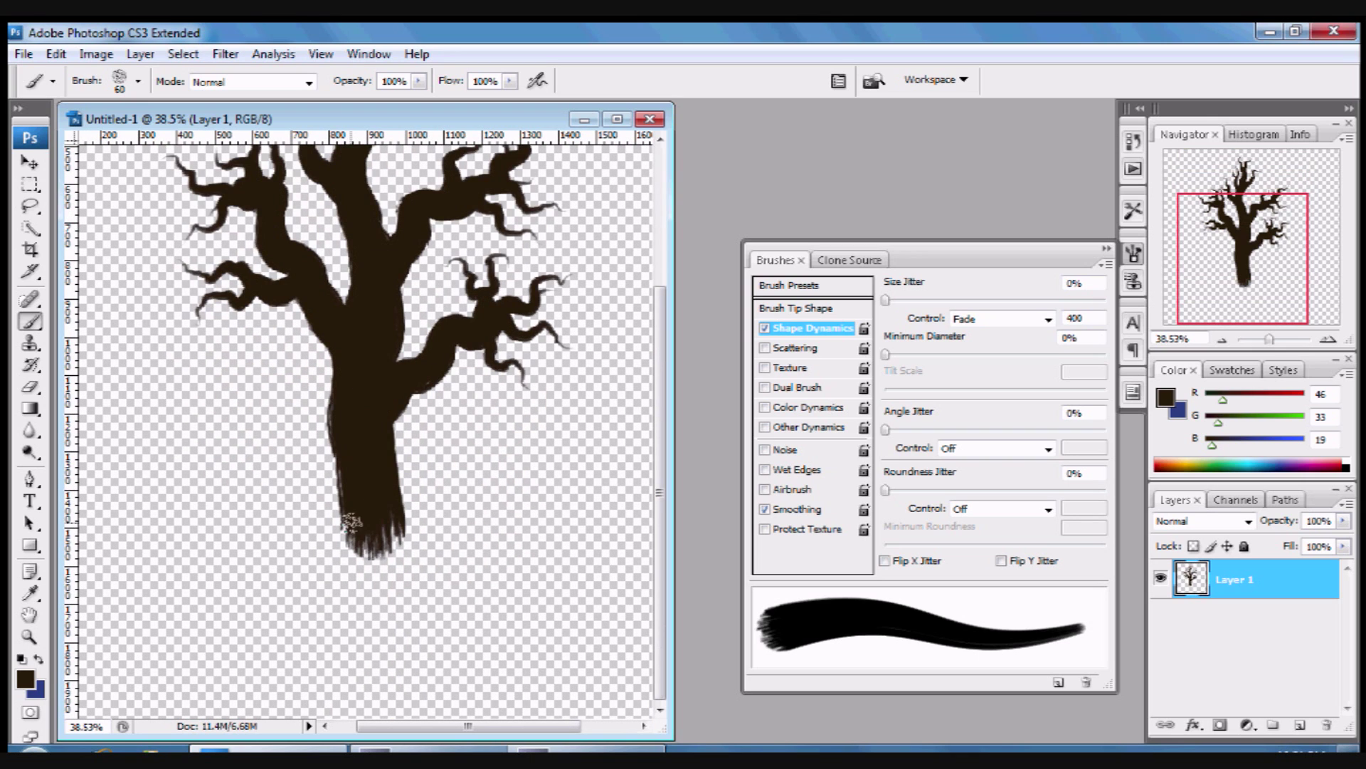
{"action": "key", "text": "bracketright"}
{"action": "mouse_move", "coordinate": [359, 546]}
{"action": "left_mouse_down"}
{"action": "mouse_move", "coordinate": [314, 568]}
{"action": "mouse_move", "coordinate": [235, 566]}
{"action": "left_mouse_up"}
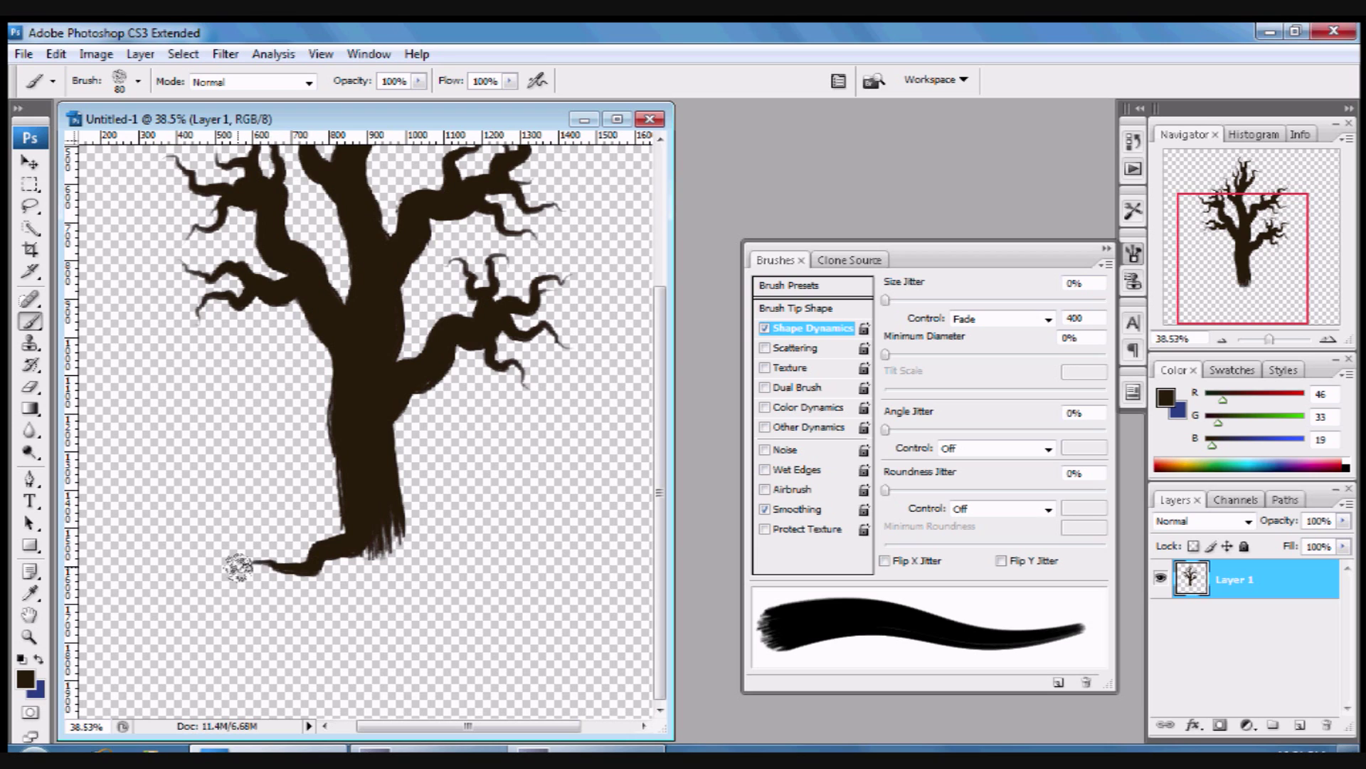
{"action": "mouse_move", "coordinate": [379, 532]}
{"action": "left_mouse_down"}
{"action": "mouse_move", "coordinate": [417, 545]}
{"action": "mouse_move", "coordinate": [491, 524]}
{"action": "mouse_move", "coordinate": [497, 540]}
{"action": "left_mouse_up"}
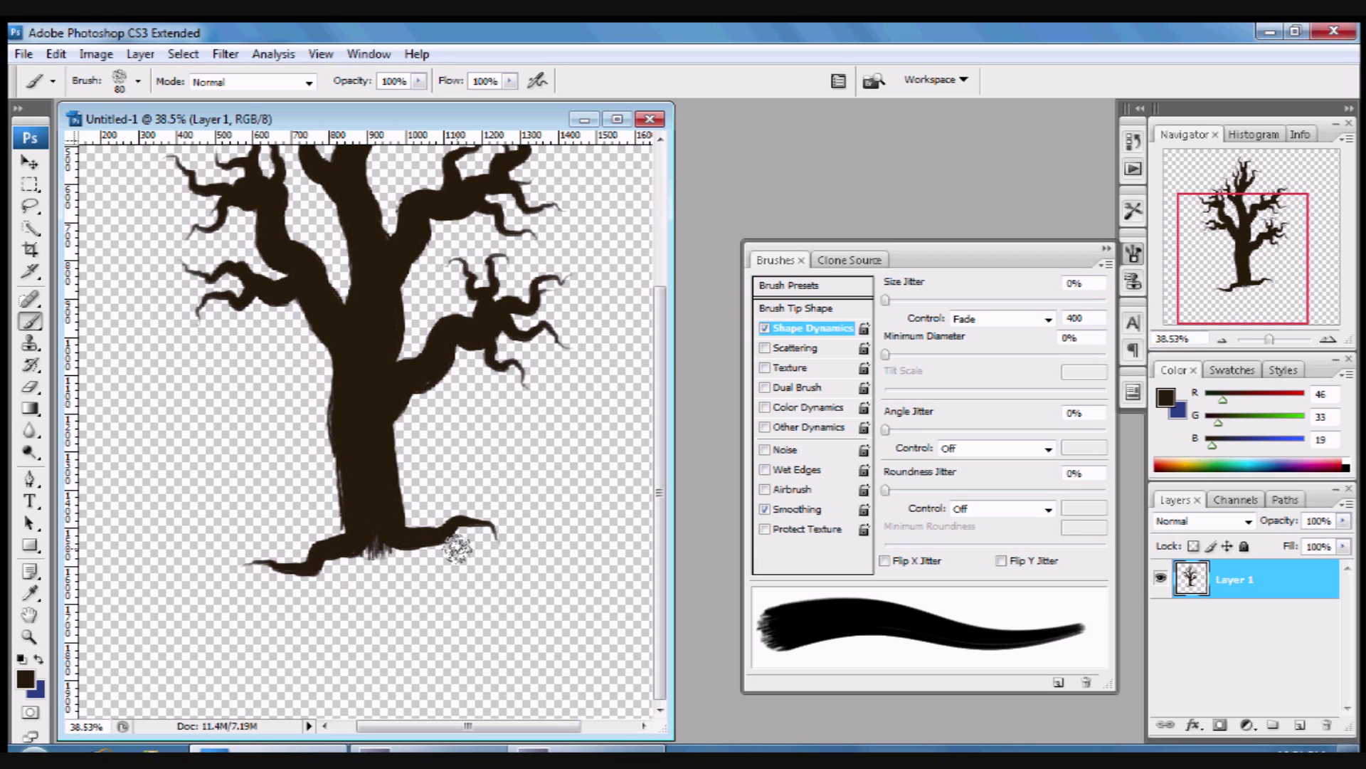
{"action": "mouse_move", "coordinate": [395, 530]}
{"action": "left_mouse_down"}
{"action": "mouse_move", "coordinate": [447, 542]}
{"action": "mouse_move", "coordinate": [516, 584]}
{"action": "left_mouse_up"}
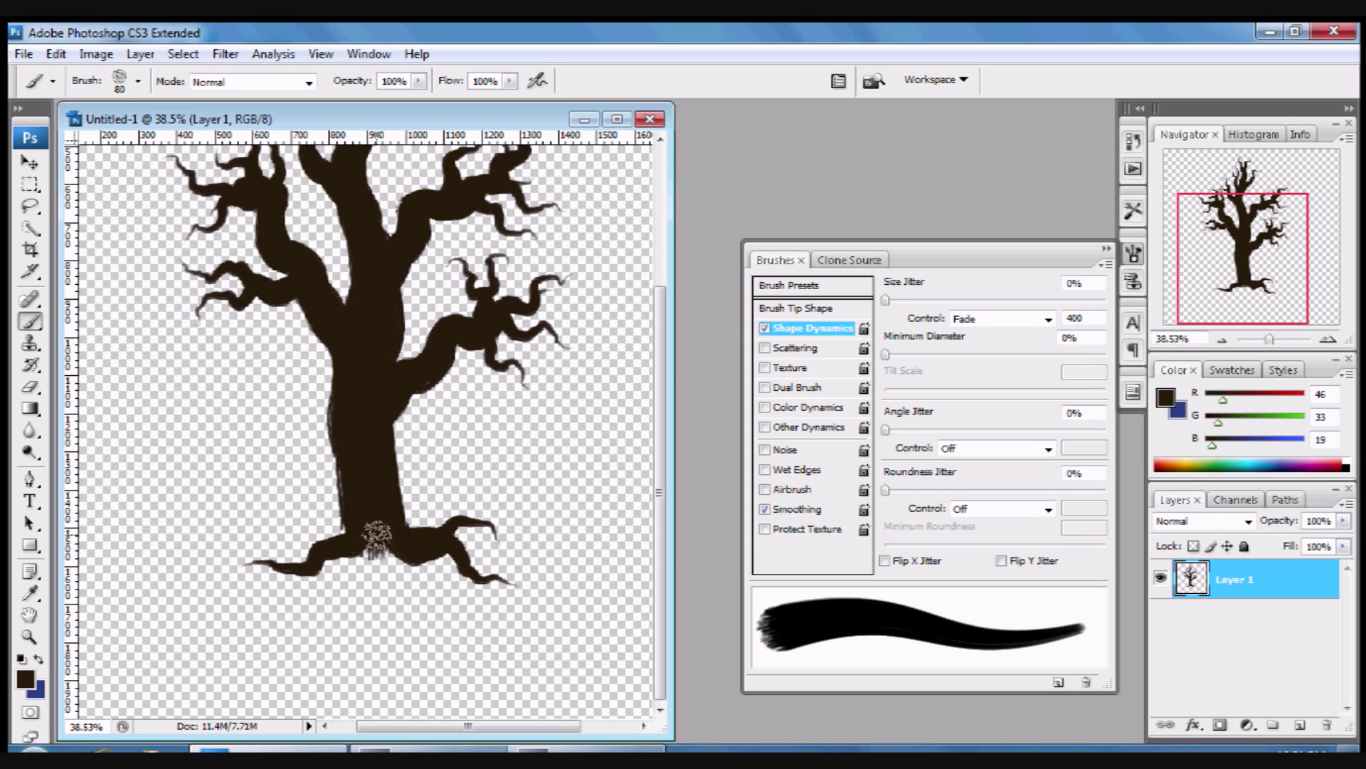
{"action": "mouse_move", "coordinate": [379, 541]}
{"action": "left_mouse_down"}
{"action": "mouse_move", "coordinate": [377, 576]}
{"action": "mouse_move", "coordinate": [341, 590]}
{"action": "mouse_move", "coordinate": [330, 632]}
{"action": "left_mouse_up"}
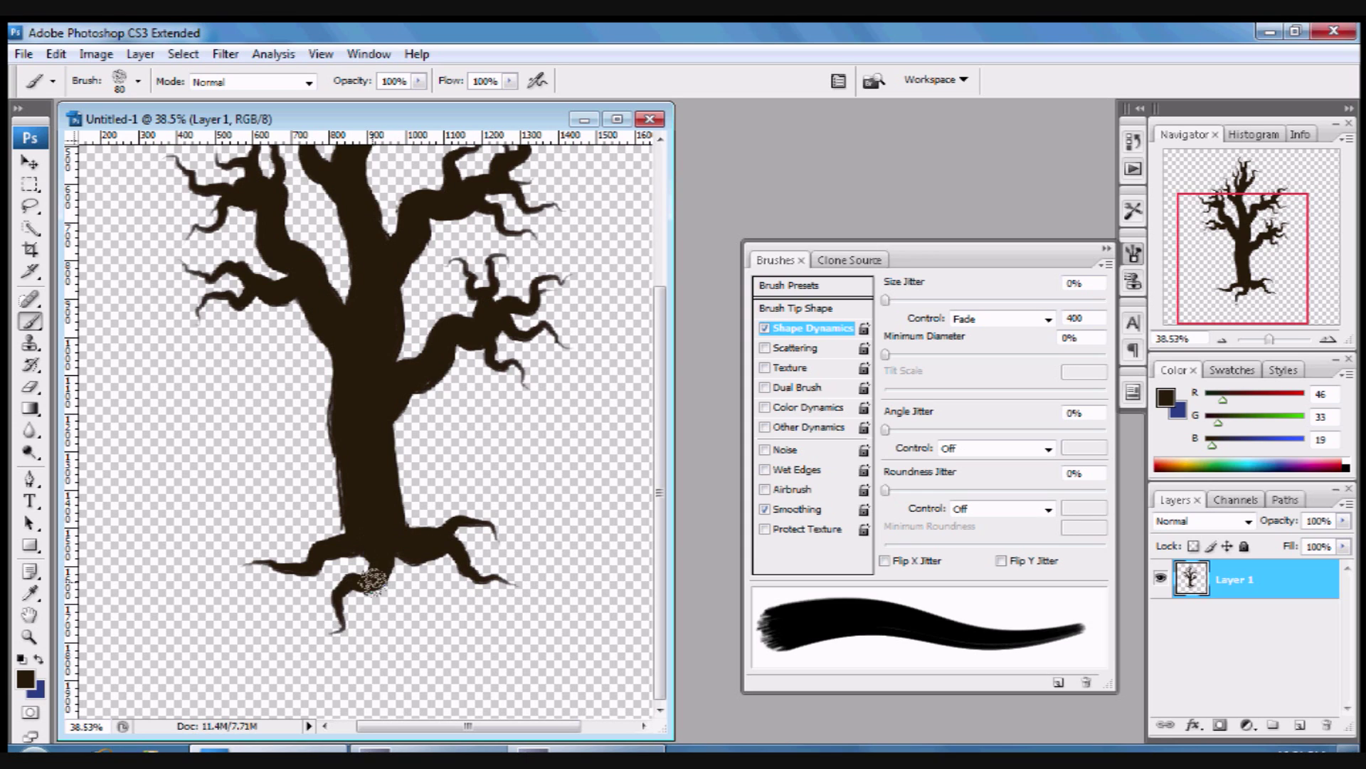
{"action": "mouse_move", "coordinate": [372, 535]}
{"action": "left_mouse_down"}
{"action": "mouse_move", "coordinate": [340, 575]}
{"action": "mouse_move", "coordinate": [294, 592]}
{"action": "mouse_move", "coordinate": [291, 649]}
{"action": "left_mouse_up"}
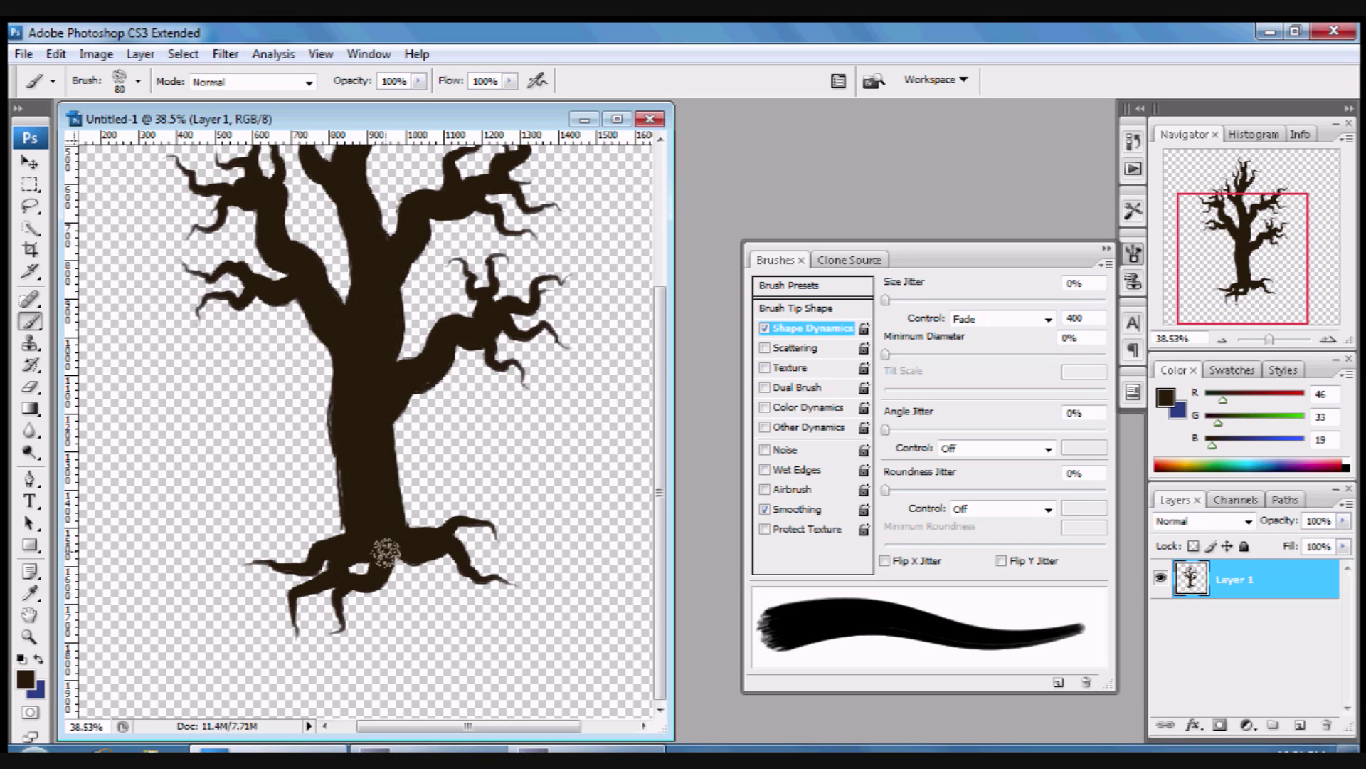
Step: Add down-right roots, repaint the lower-left root thicker, and zoom out to the whole tree
{"action": "mouse_move", "coordinate": [388, 546]}
{"action": "left_mouse_down"}
{"action": "mouse_move", "coordinate": [449, 613]}
{"action": "mouse_move", "coordinate": [498, 619]}
{"action": "left_mouse_up"}
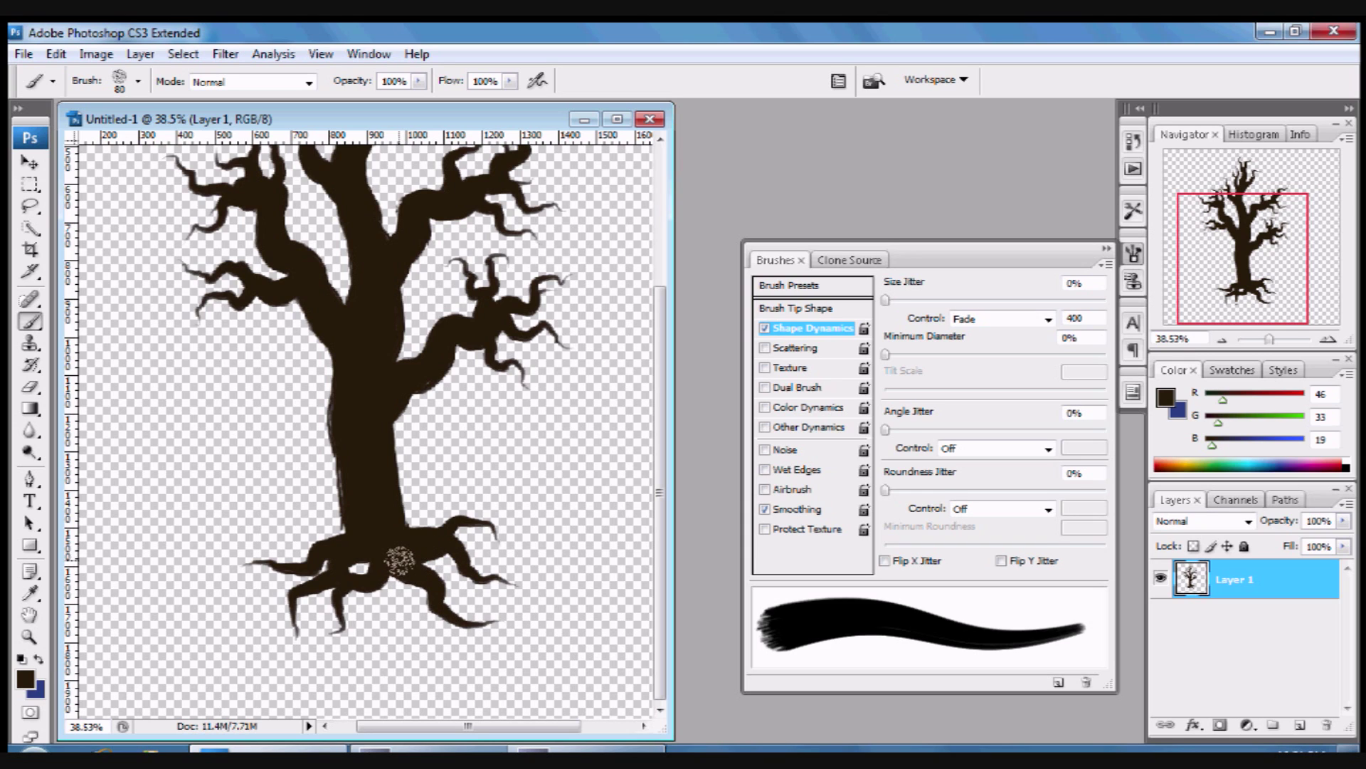
{"action": "mouse_move", "coordinate": [385, 554]}
{"action": "left_mouse_down"}
{"action": "mouse_move", "coordinate": [364, 566]}
{"action": "mouse_move", "coordinate": [370, 591]}
{"action": "mouse_move", "coordinate": [415, 655]}
{"action": "left_mouse_up"}
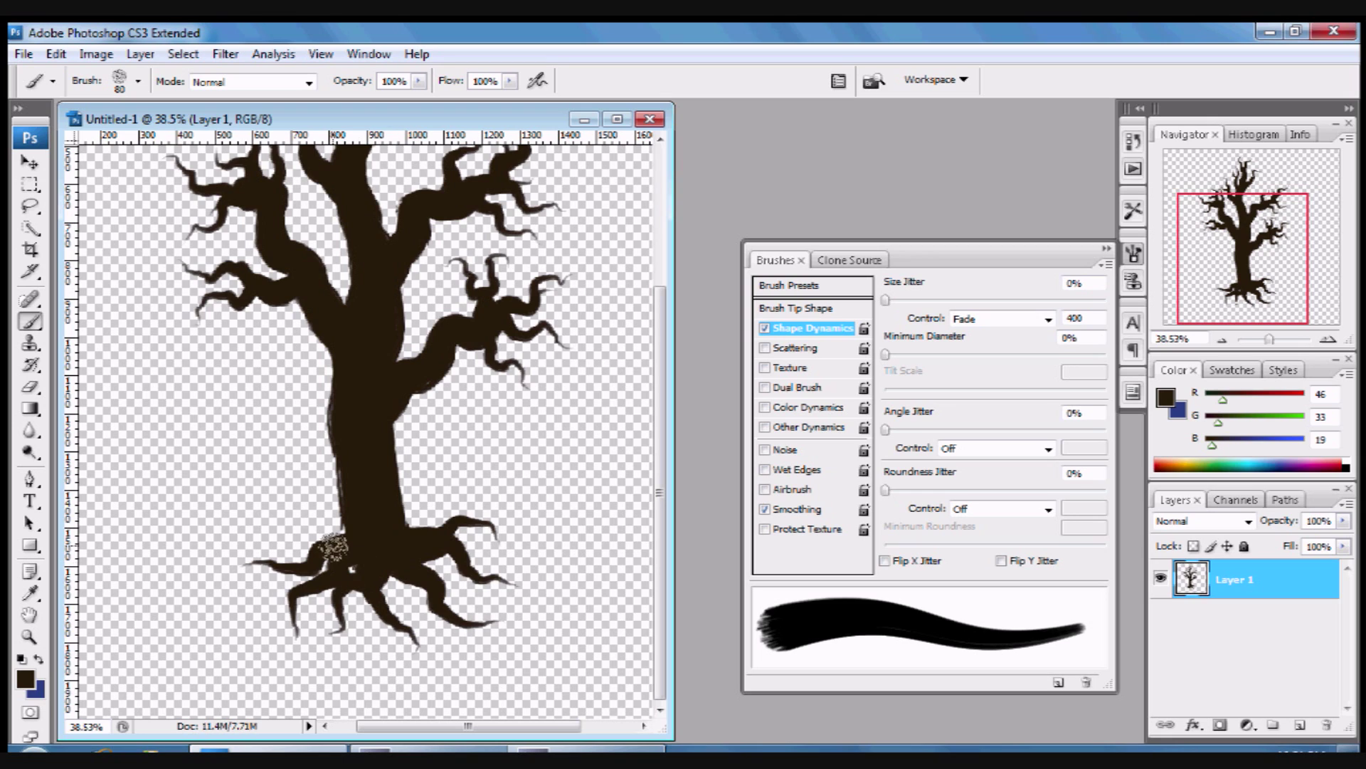
{"action": "mouse_move", "coordinate": [344, 569]}
{"action": "left_mouse_down"}
{"action": "mouse_move", "coordinate": [342, 542]}
{"action": "mouse_move", "coordinate": [264, 550]}
{"action": "mouse_move", "coordinate": [226, 578]}
{"action": "left_mouse_up"}
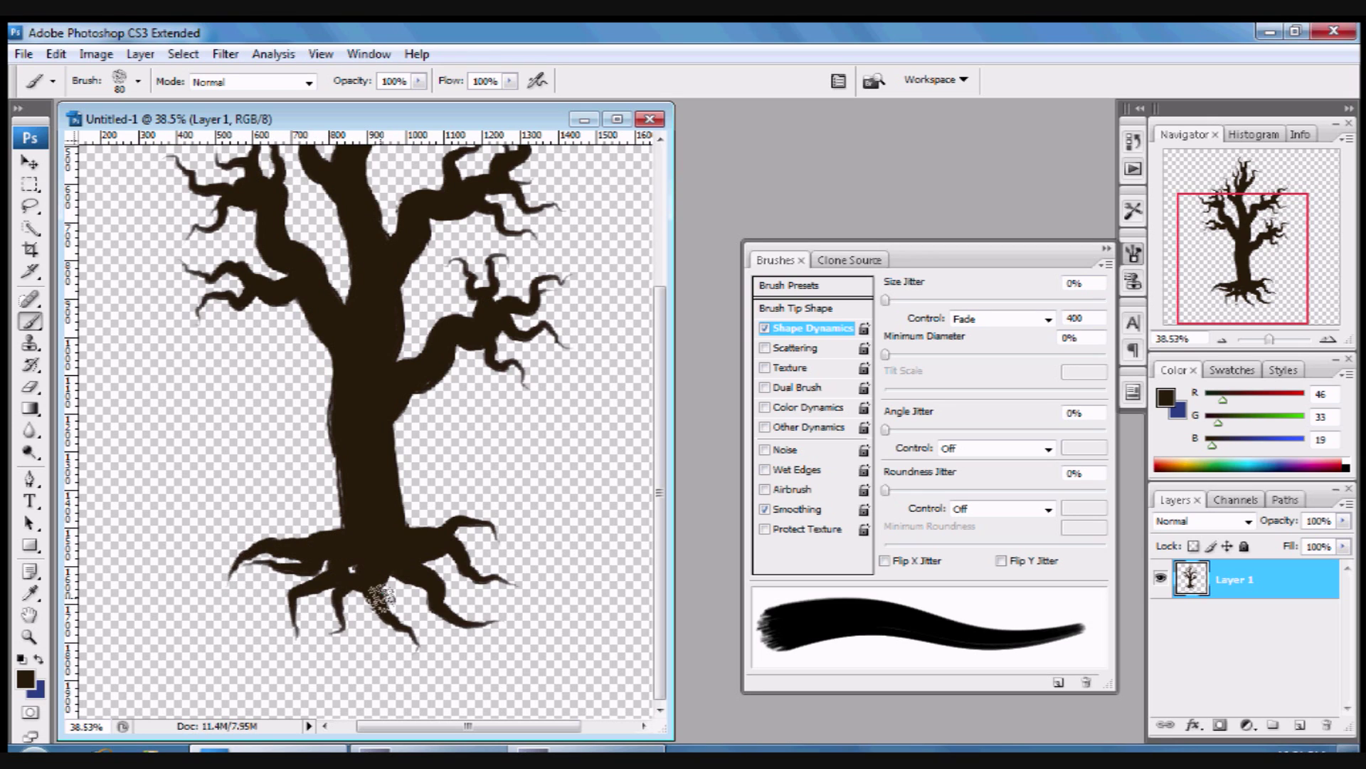
{"action": "key", "text": "ctrl+z"}
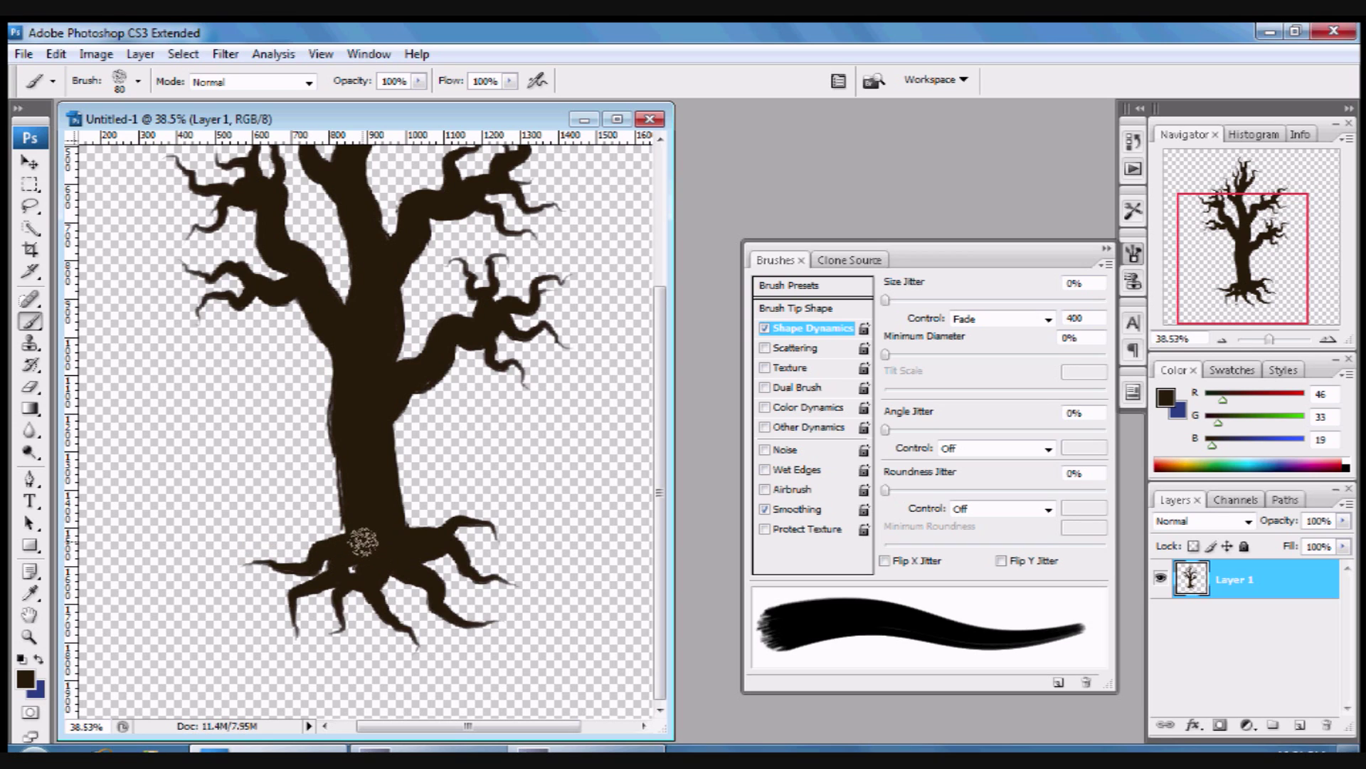
{"action": "mouse_move", "coordinate": [323, 555]}
{"action": "left_mouse_down"}
{"action": "mouse_move", "coordinate": [275, 558]}
{"action": "mouse_move", "coordinate": [236, 586]}
{"action": "left_mouse_up"}
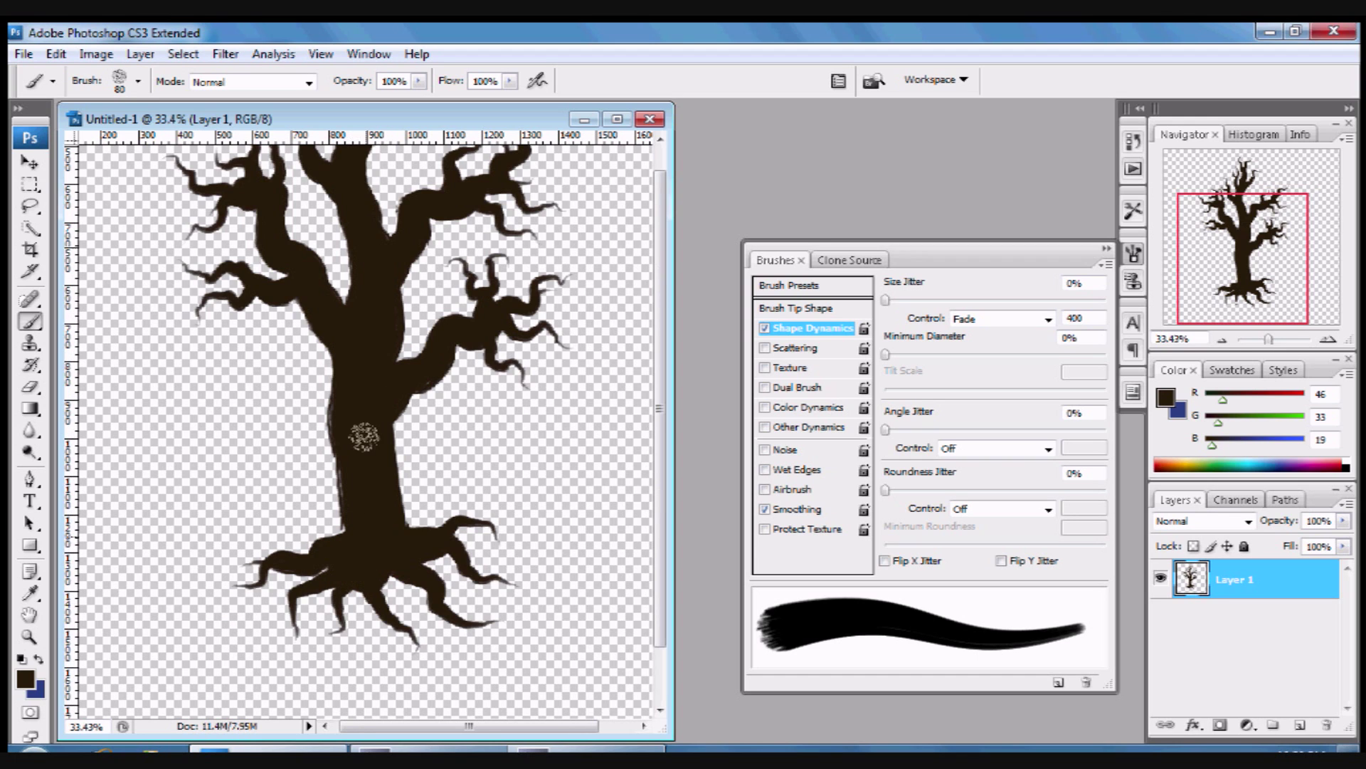
{"action": "key", "text": "ctrl+0"}
{"action": "scroll", "coordinate": [382, 487], "scroll_direction": "down", "scroll_amount": 1}
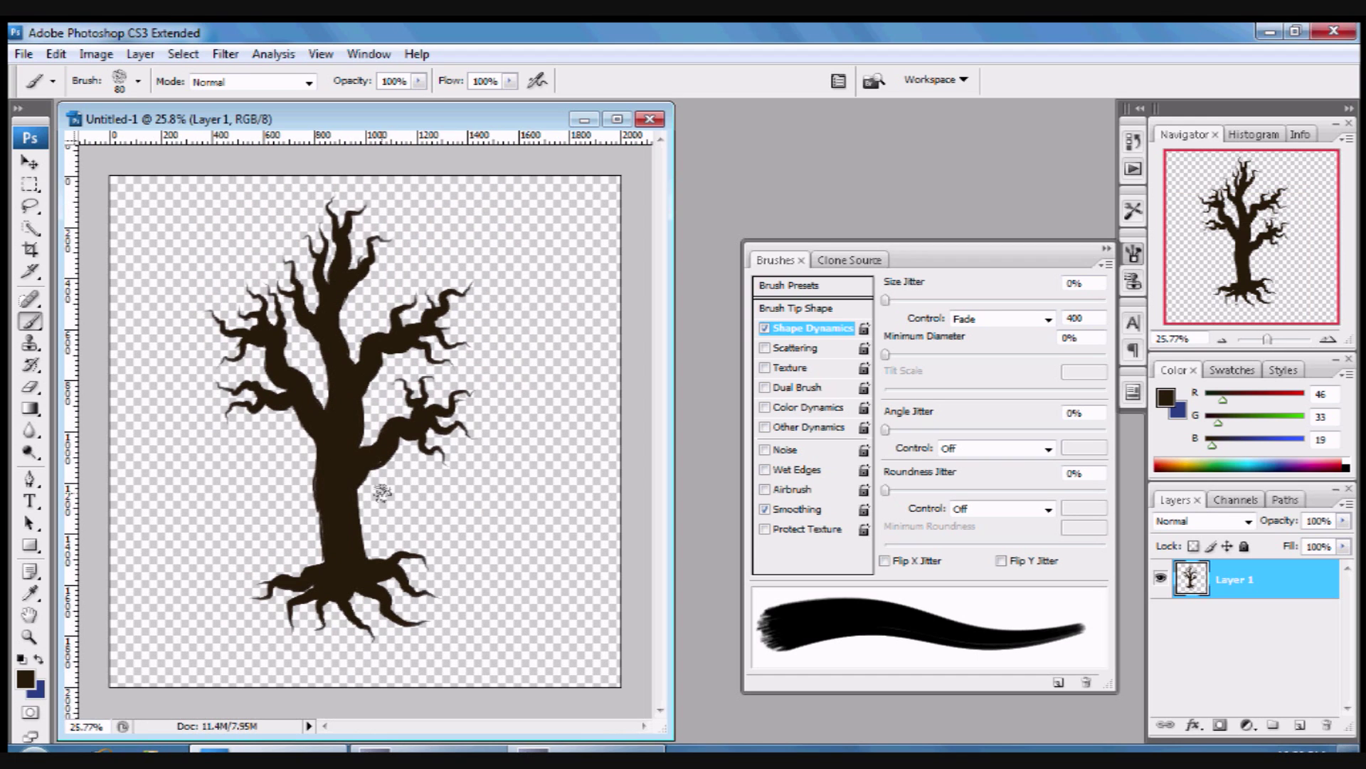